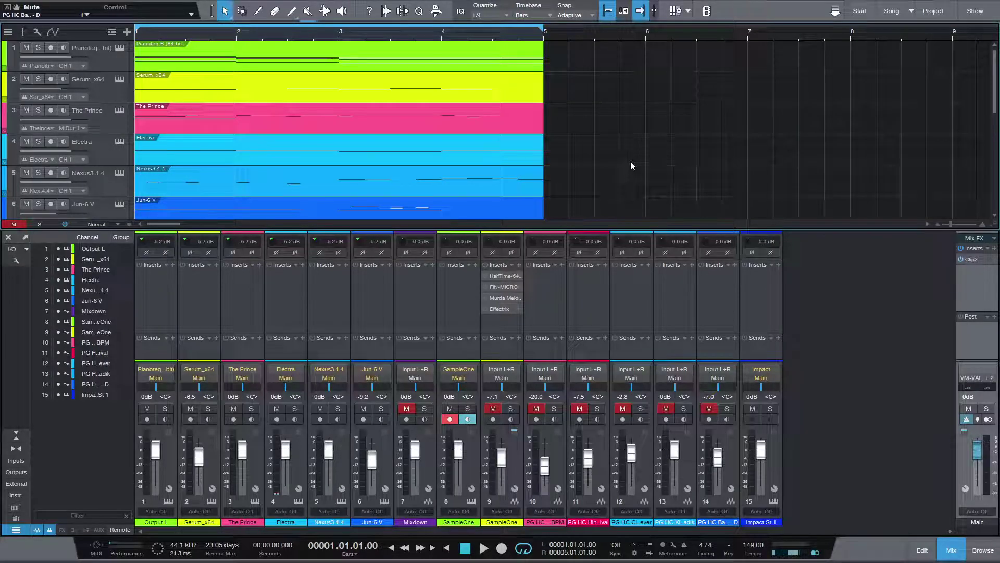
Step: Play the SampleOne and percussion loop tracks through once, then stop playback
key("space")
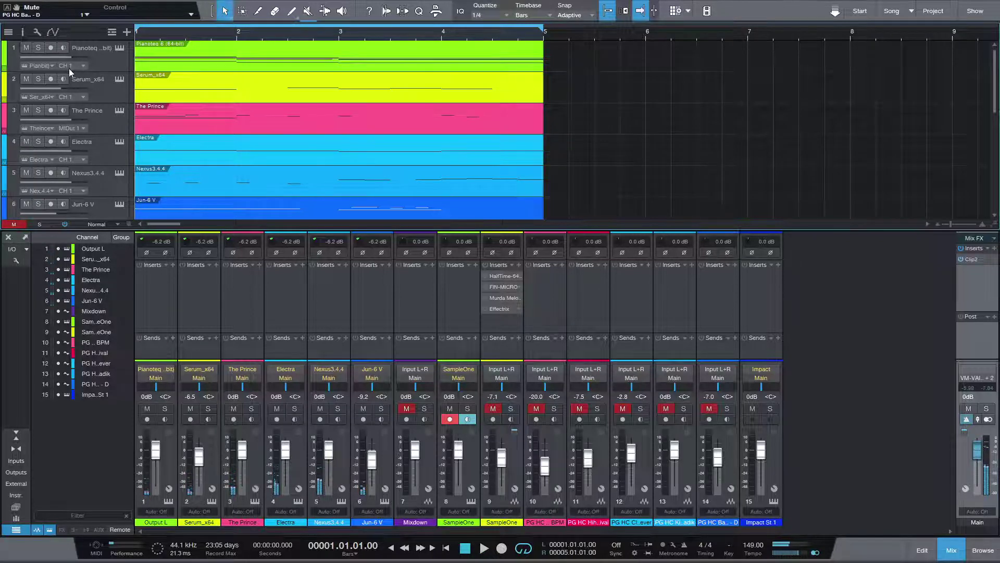
scroll(626, 167, "down", 5)
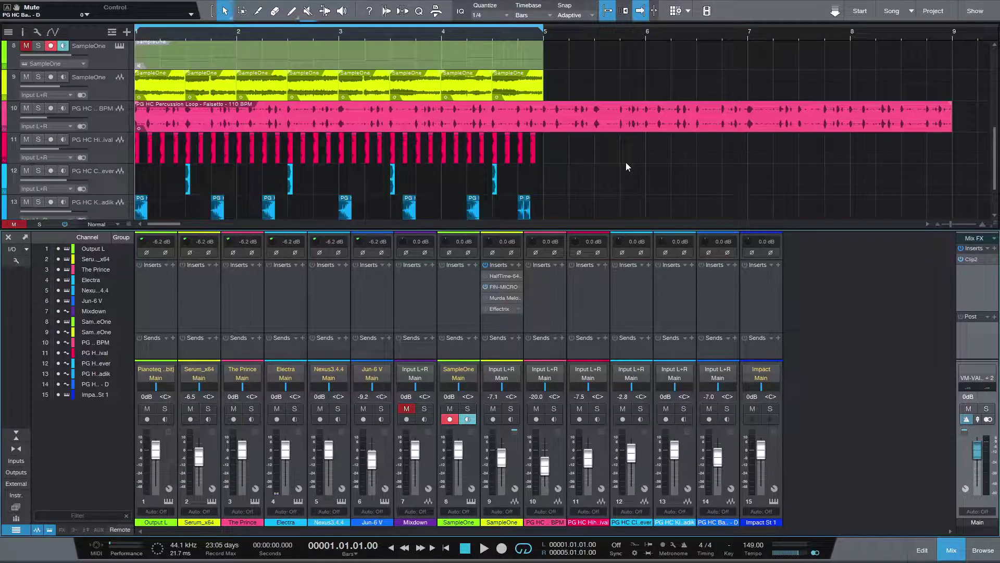
key("space")
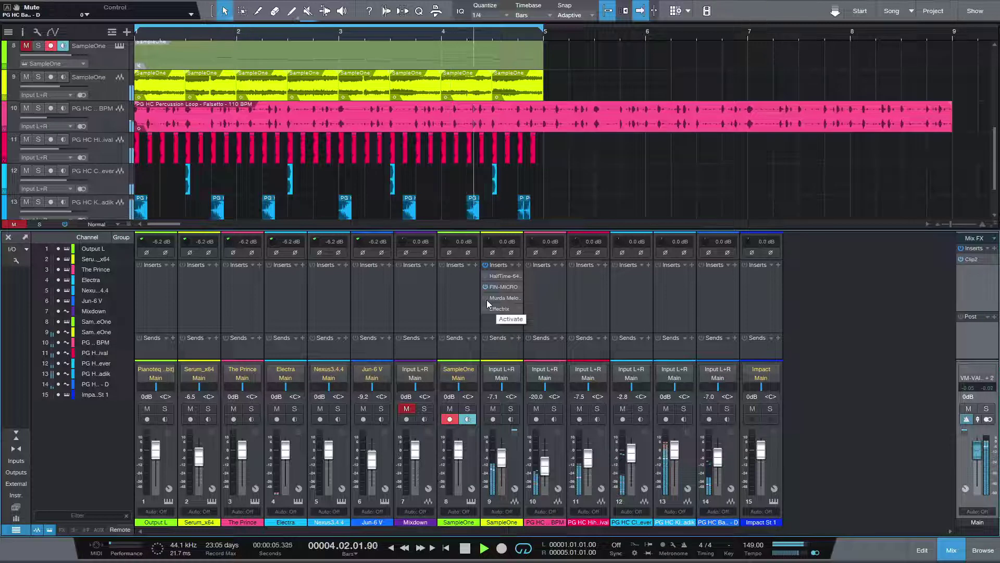
key("space")
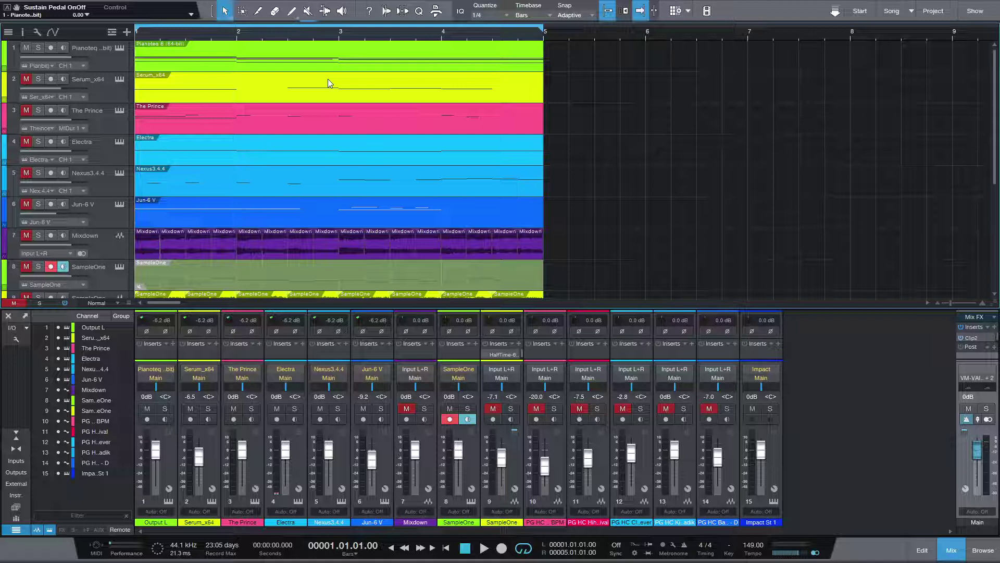
Step: Audition the Pianoteq, Serum and The Prince chord tracks playing together, twice
key("space")
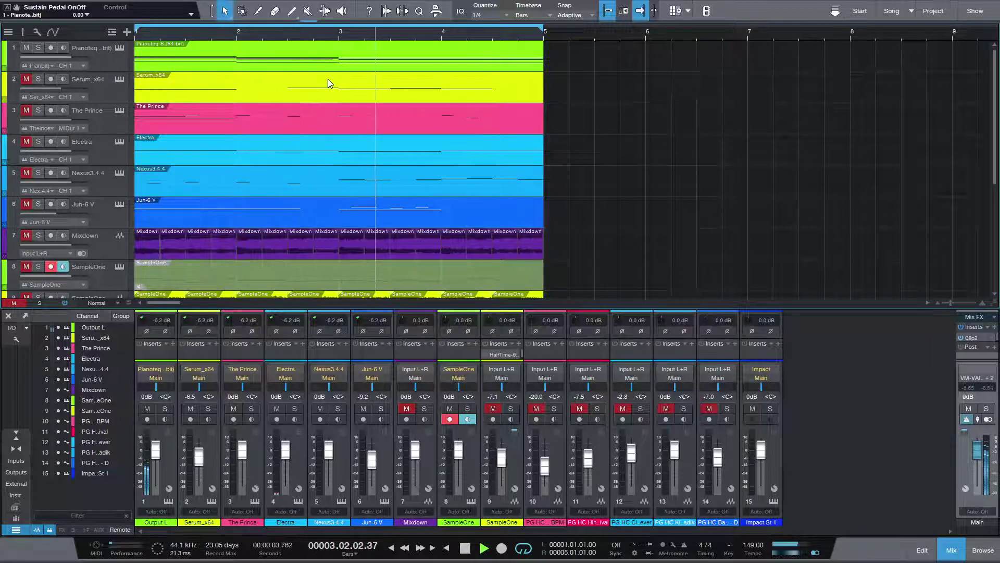
key("space")
left_click(114, 33)
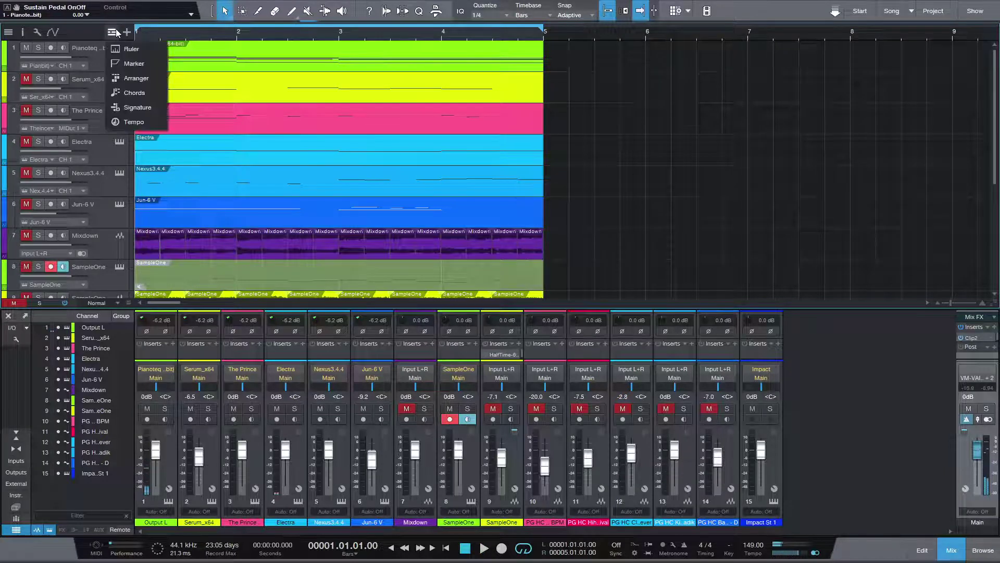
left_click(115, 33)
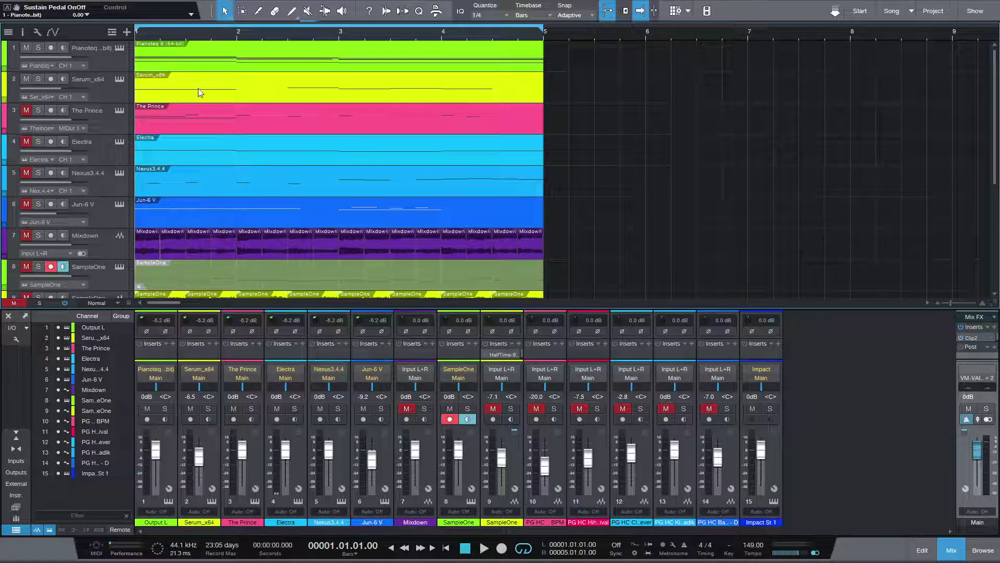
key("space")
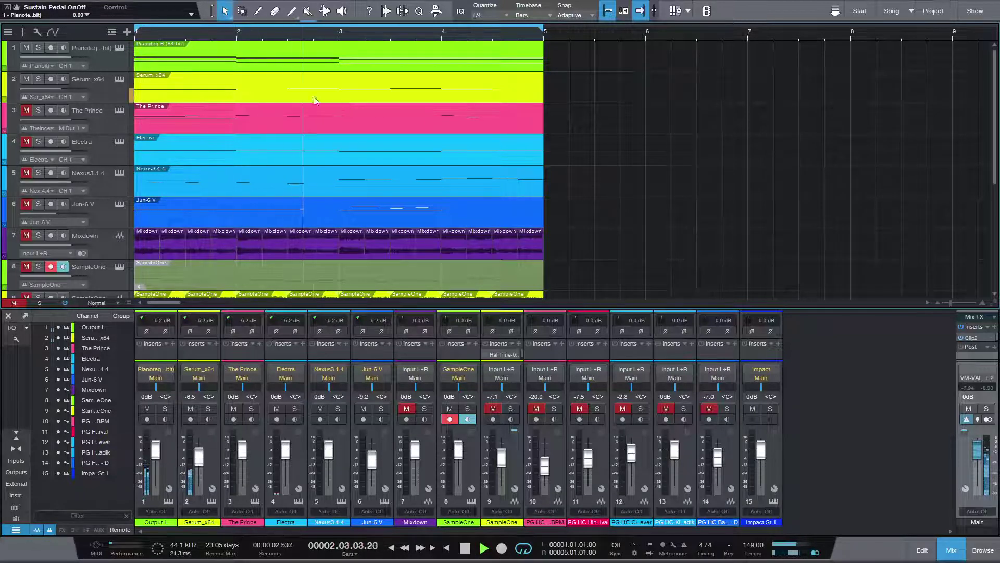
key("space")
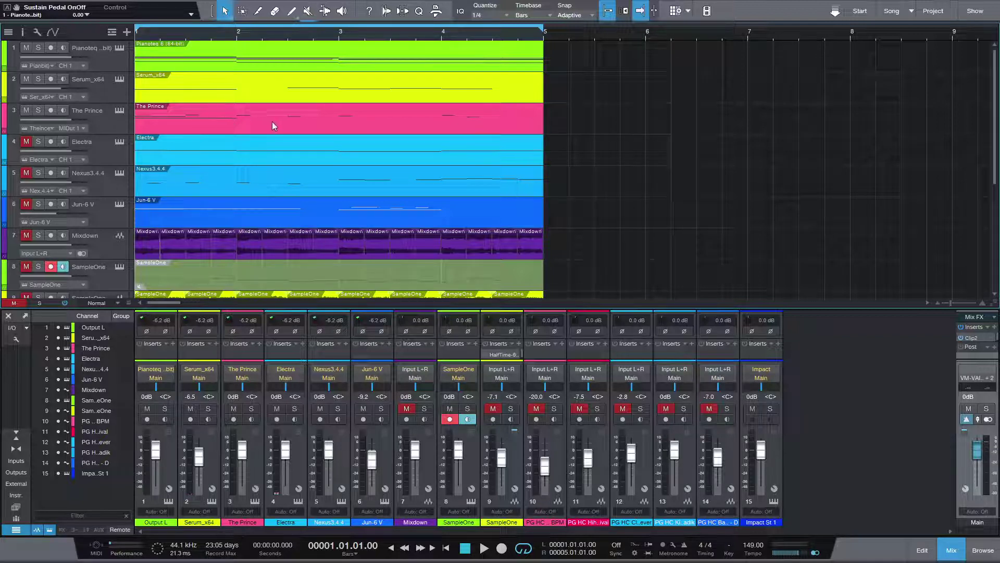
Step: Unmute the Electra track and audition the chords with it added
key("space")
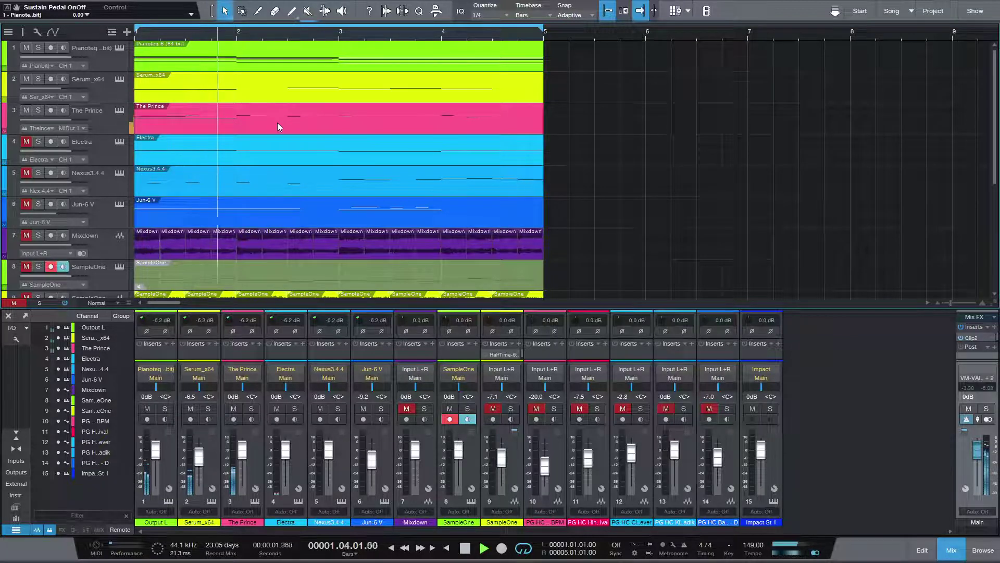
key("space")
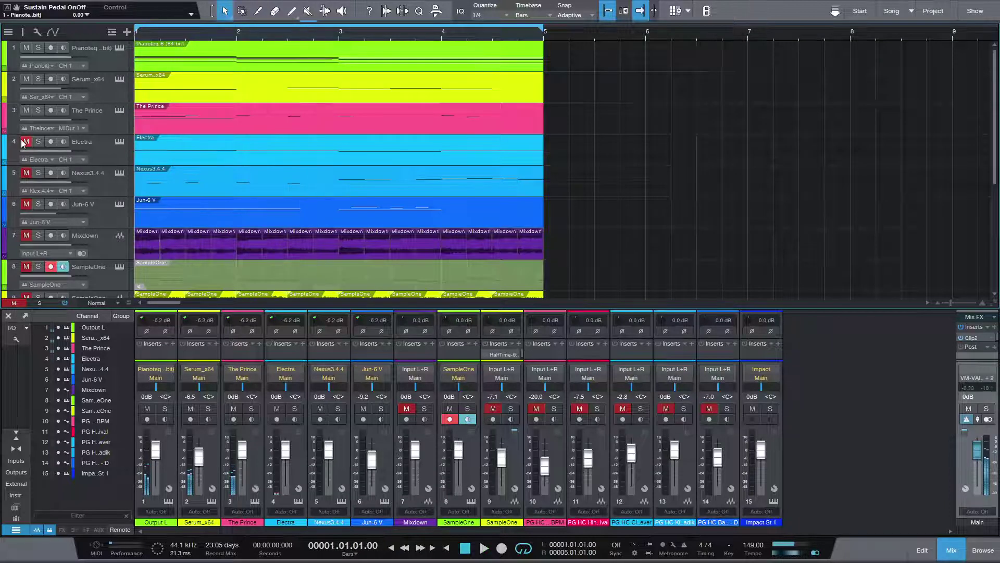
left_click(24, 142)
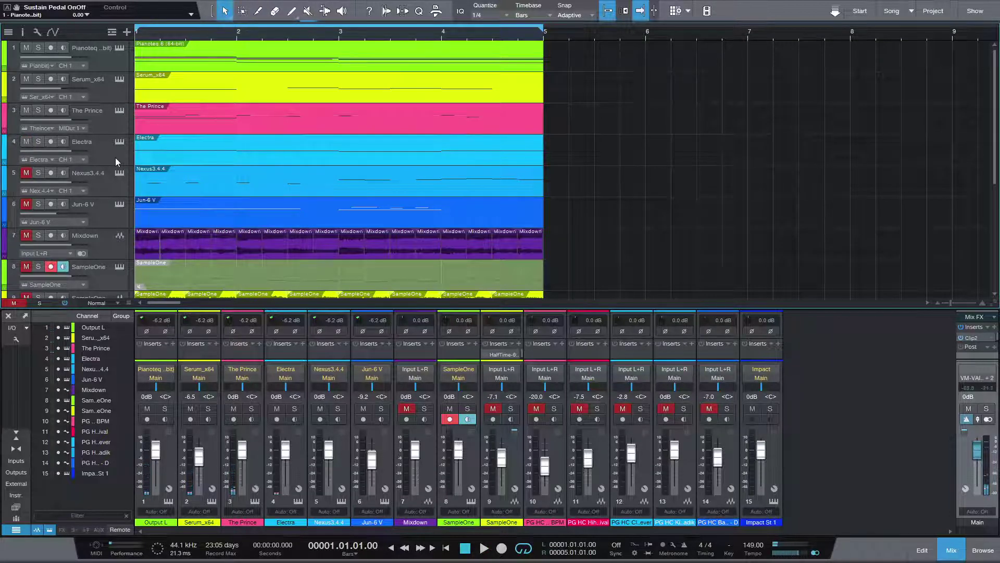
key("space")
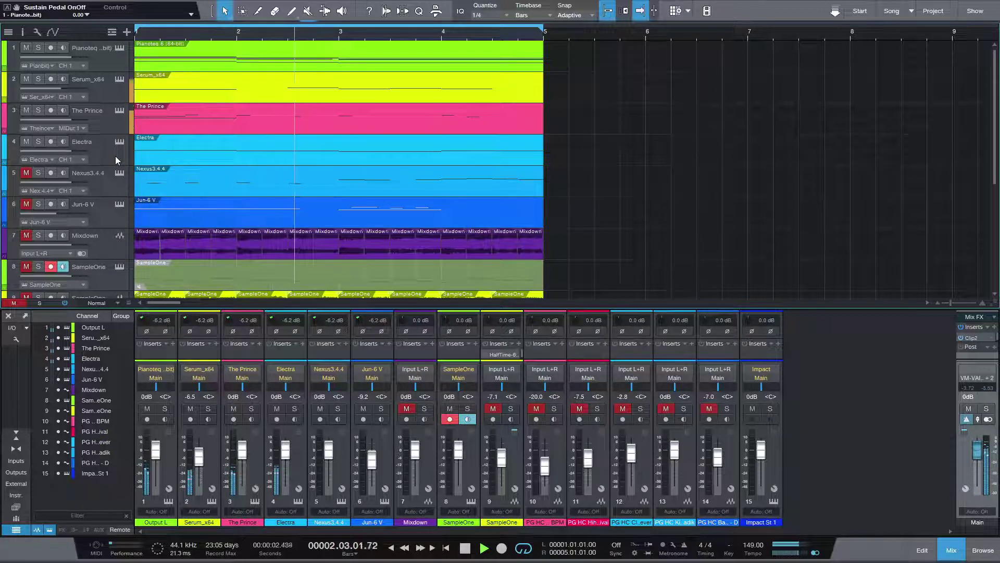
key("space")
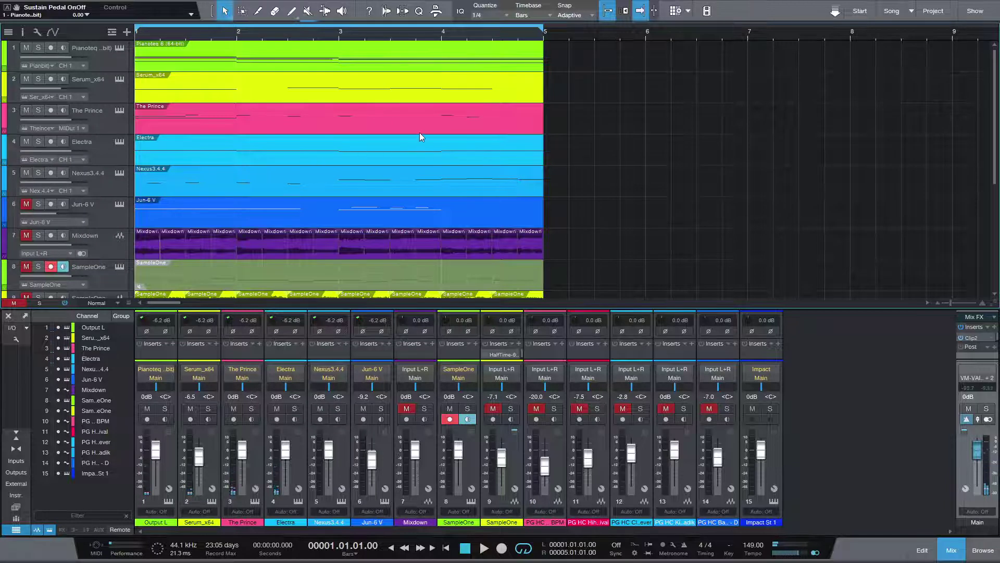
Step: Audition all six chord tracks together twice, then leave full-screen mode
key("space")
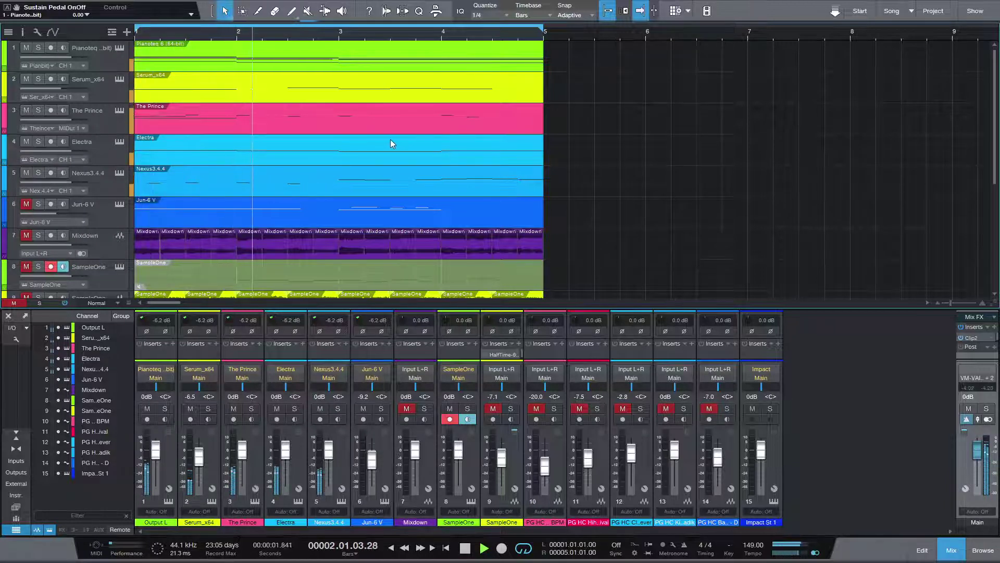
key("space")
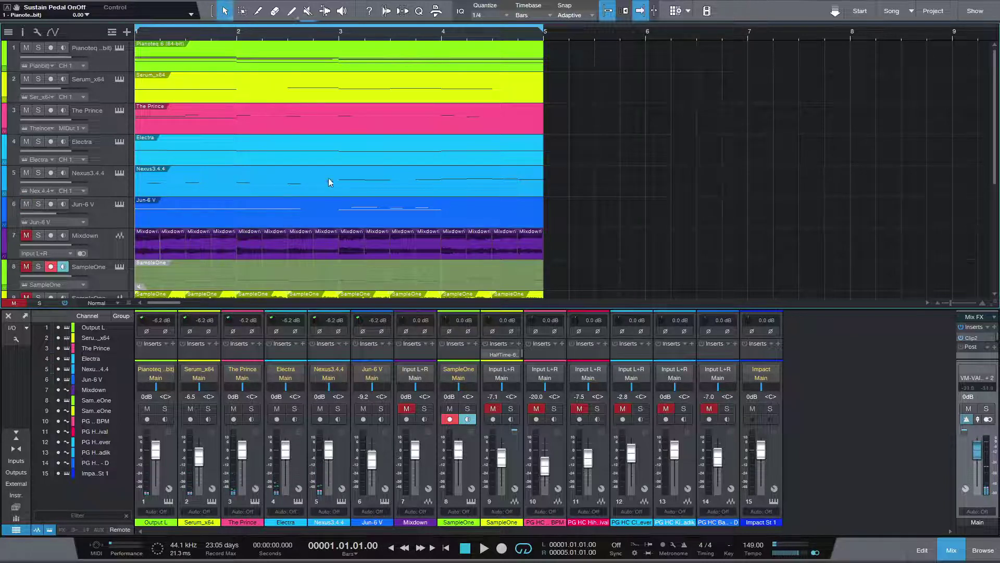
key("space")
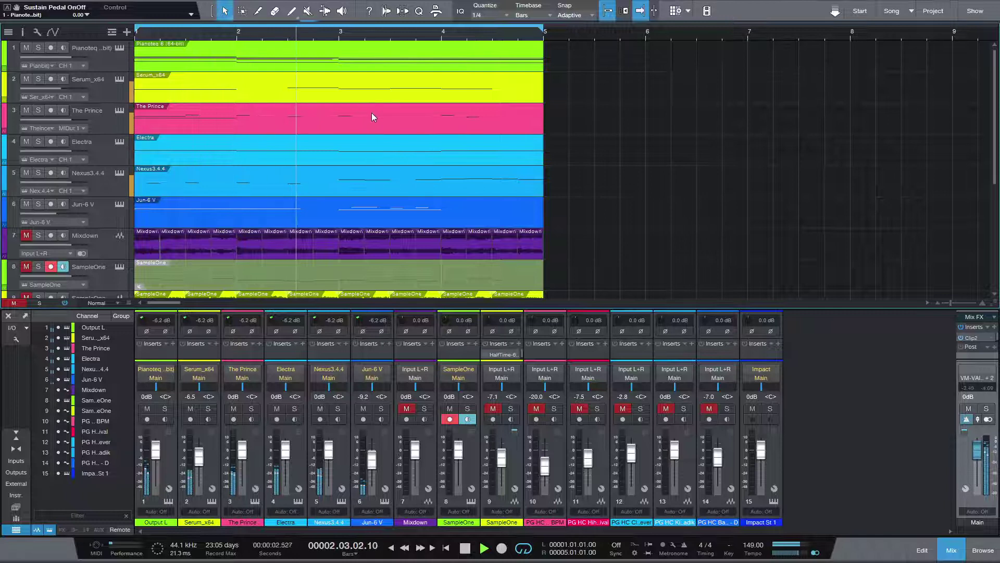
key("space")
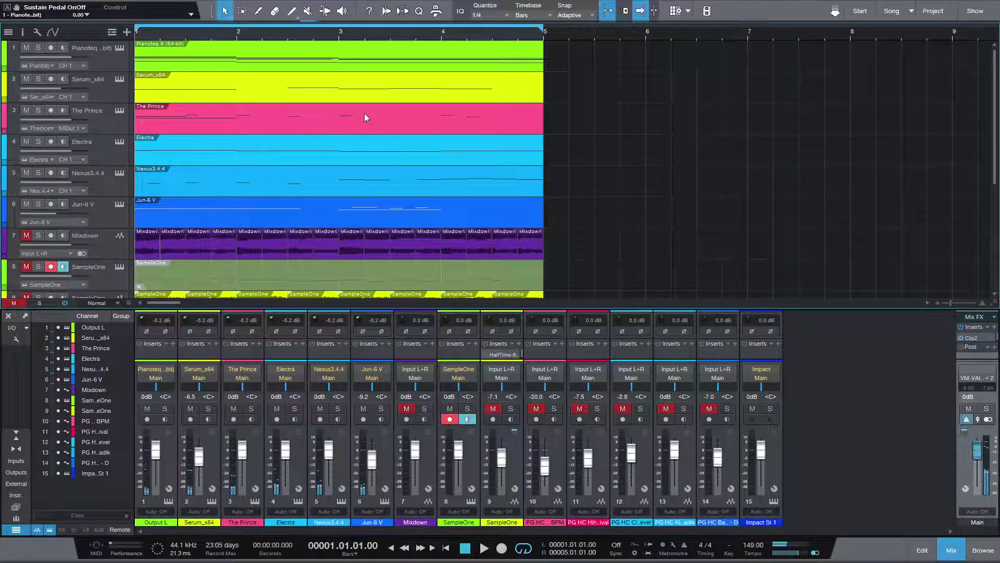
key("F11")
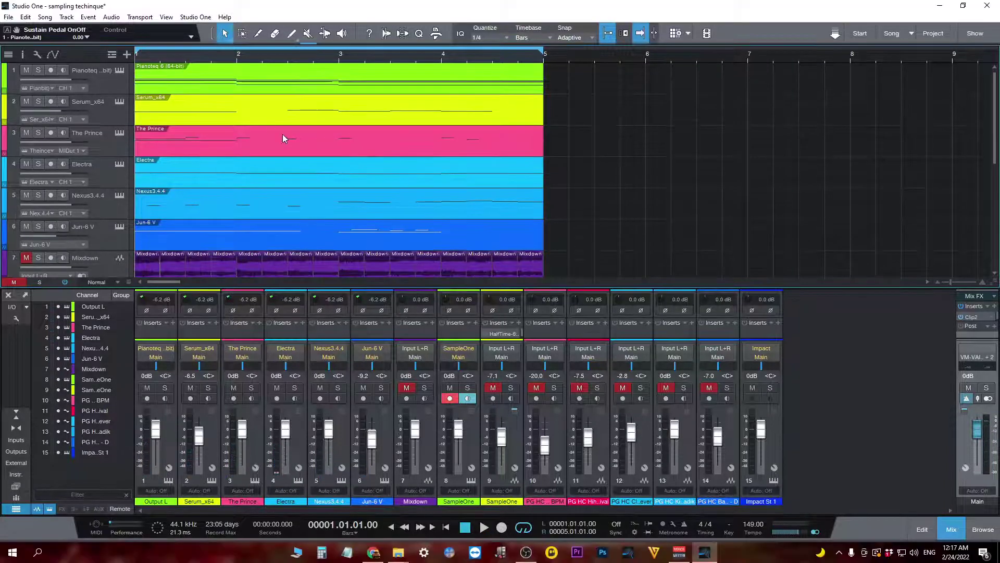
left_click(45, 17)
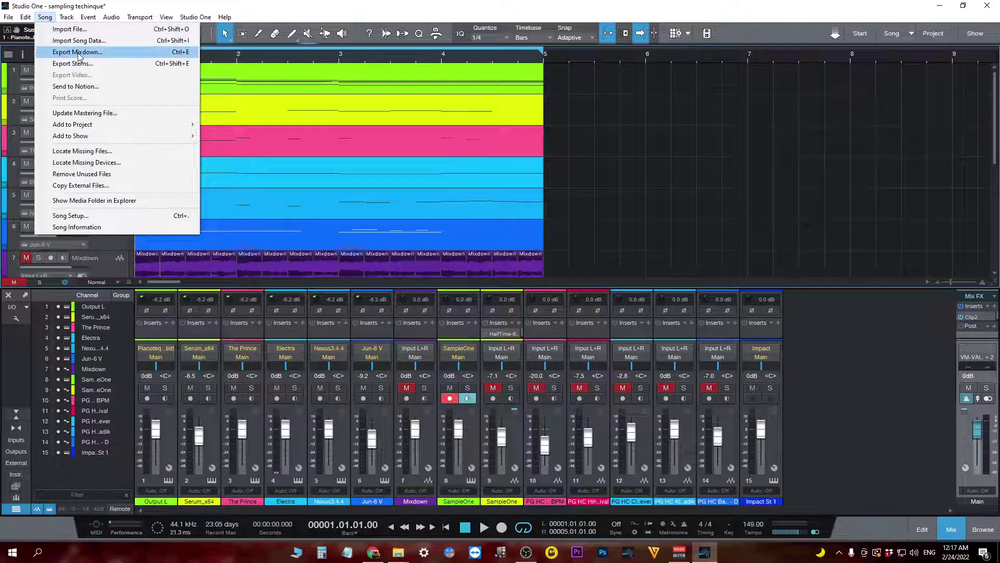
left_click(334, 10)
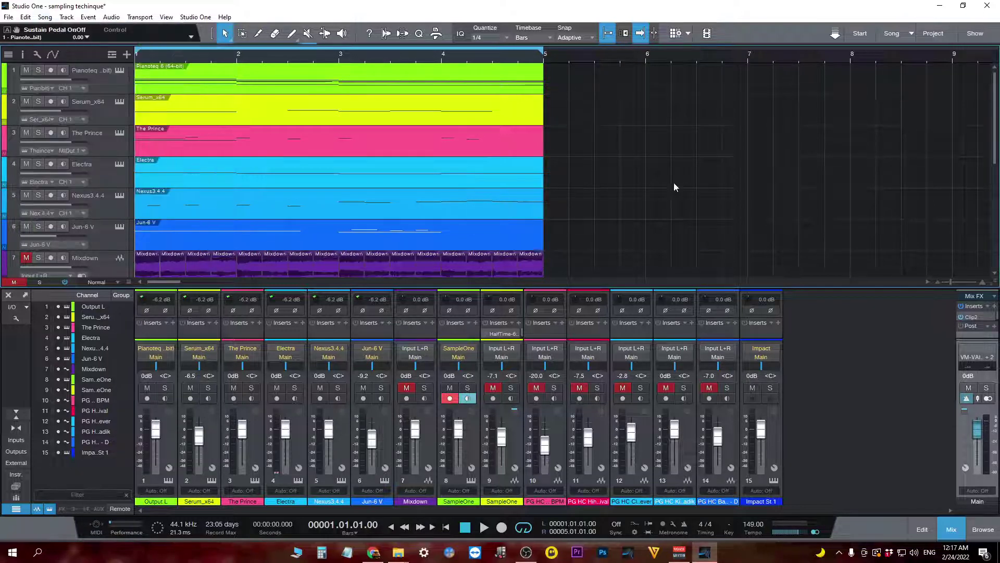
scroll(621, 237, "down", 1)
scroll(596, 236, "up", 1)
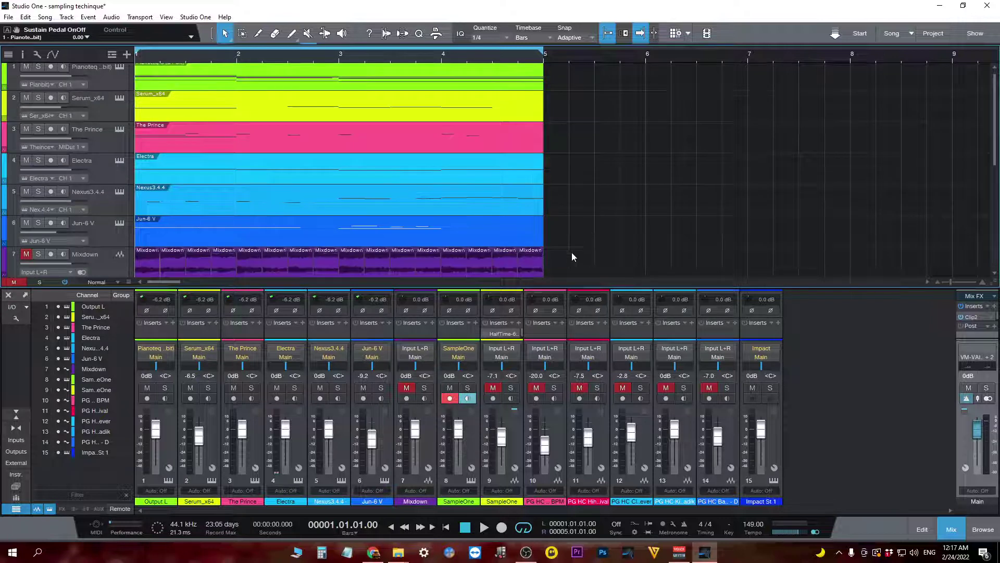
left_click_drag(571, 255, 135, 273)
left_click(746, 258)
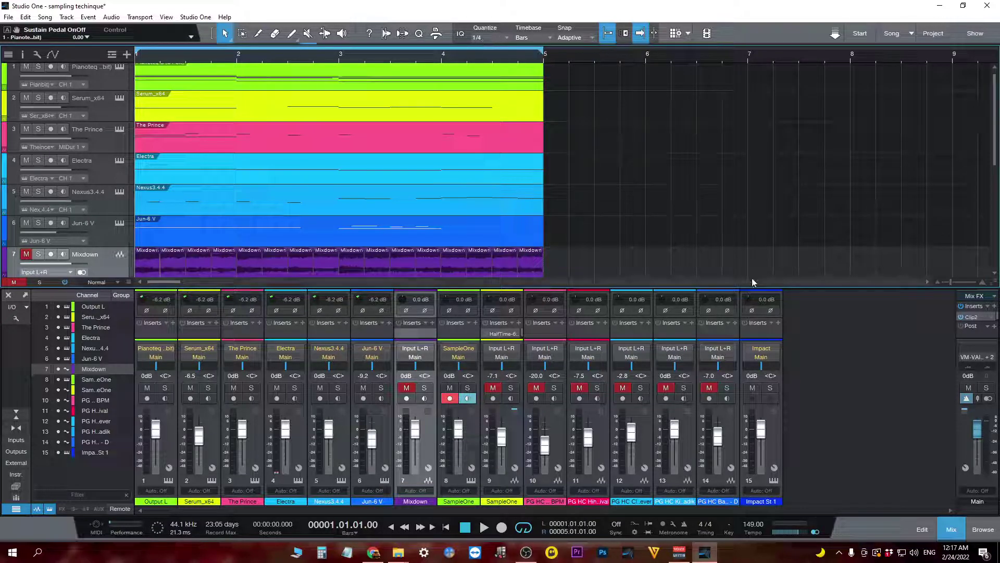
Step: Add a new SampleOne instrument track from the instrument browser
left_click_drag(586, 267, 146, 275)
scroll(645, 235, "down", 1)
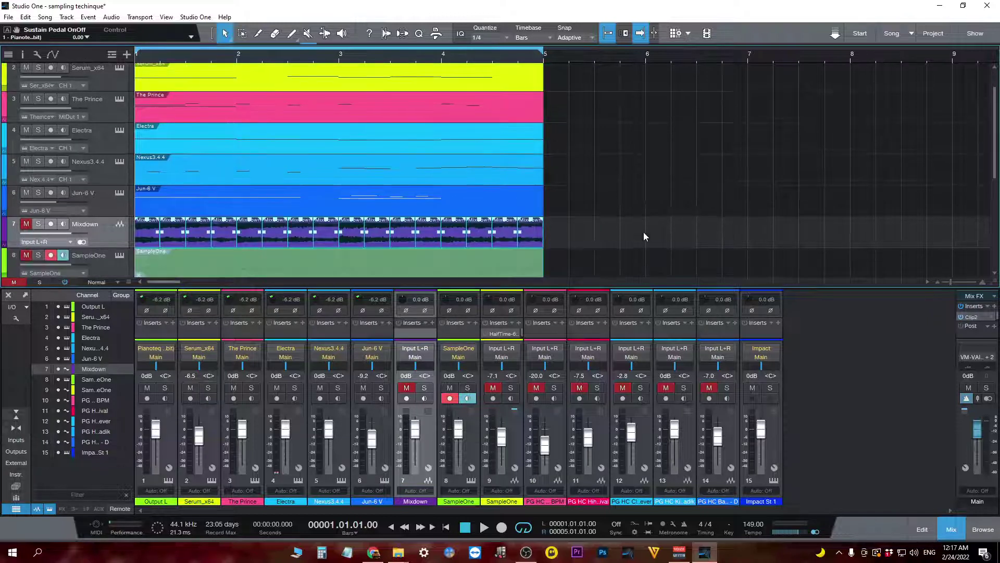
left_click(983, 529)
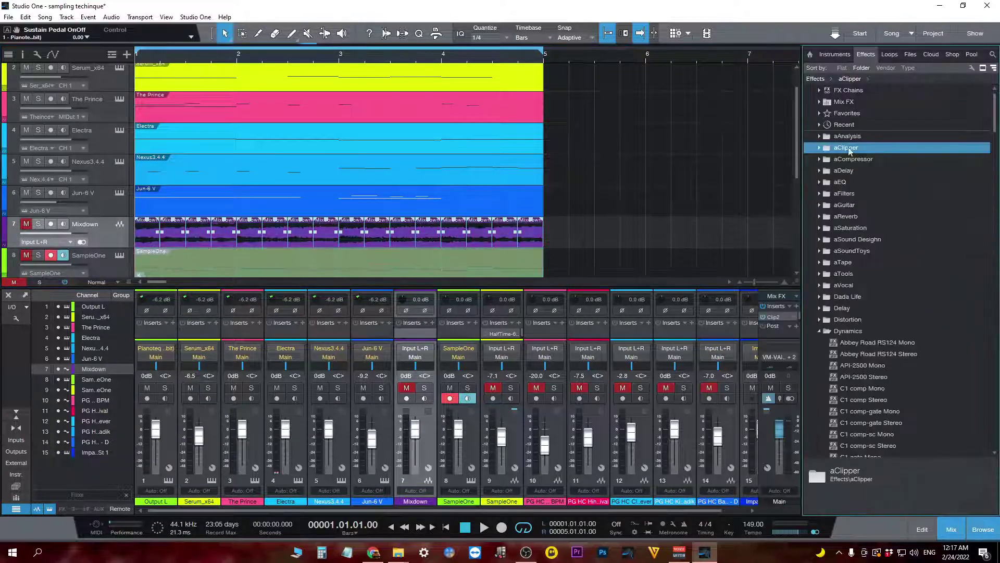
left_click(835, 54)
left_click_drag(858, 290, 361, 267)
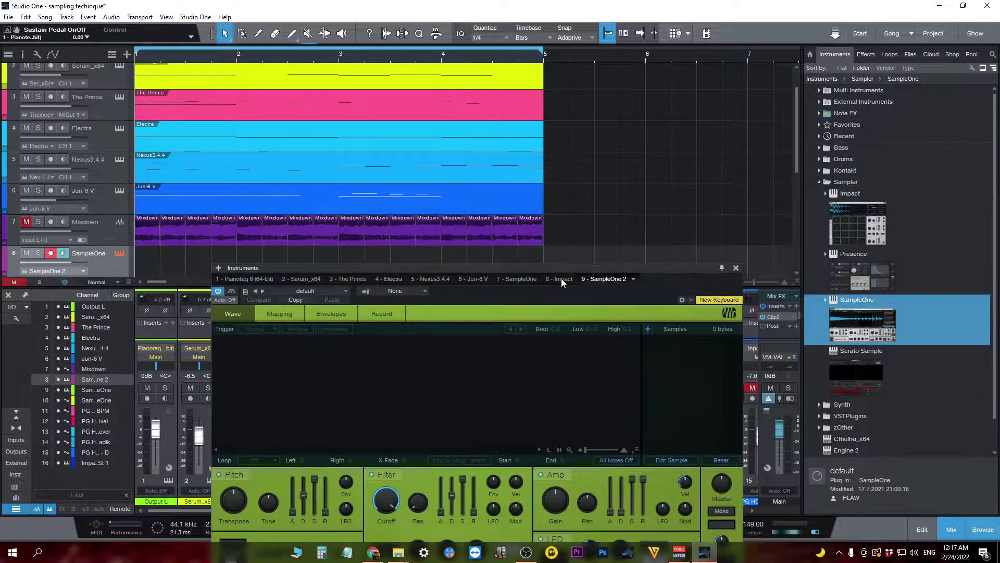
Step: Load the Mixdown events into SampleOne and create an empty part on its track
left_click_drag(614, 233, 151, 251)
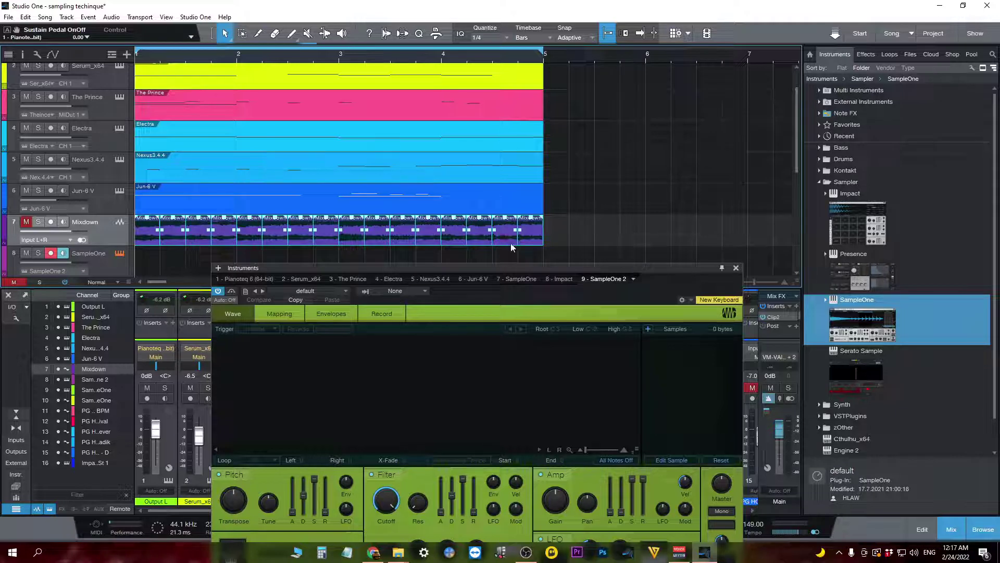
left_click_drag(512, 247, 520, 370)
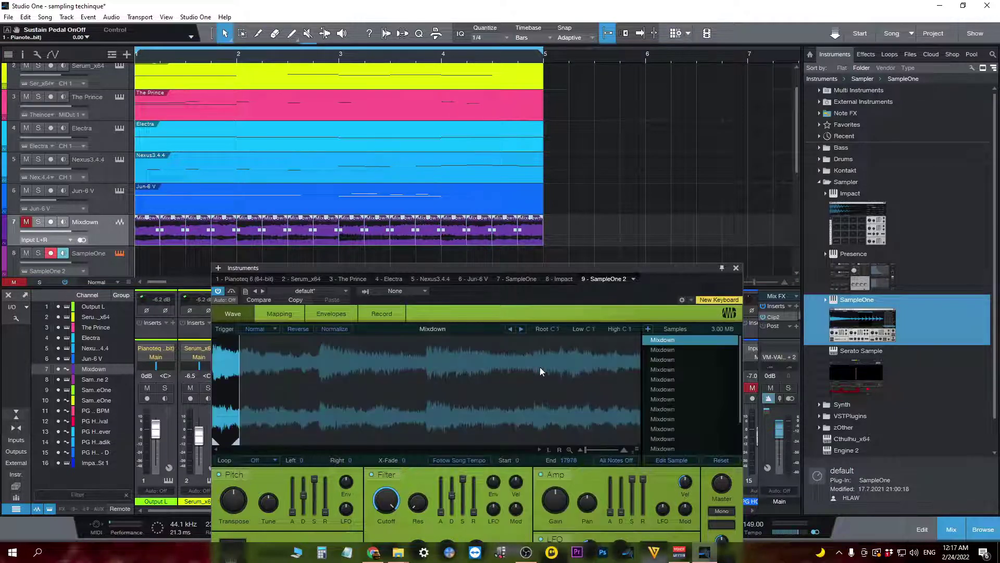
left_click(736, 268)
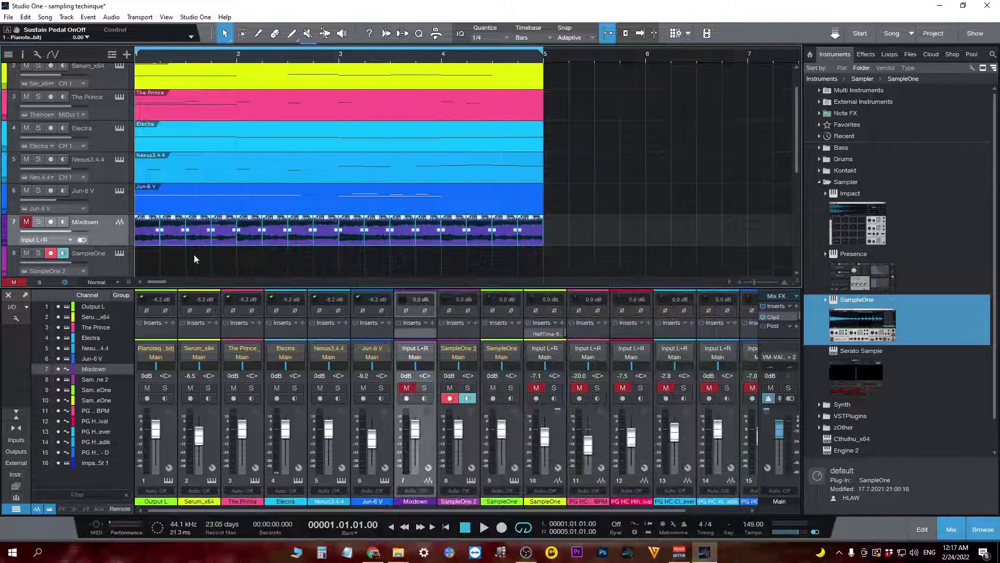
double_click(158, 261)
Step: In the piano roll, draw a D2 note at bar 1 after trying E2 and F2
double_click(158, 261)
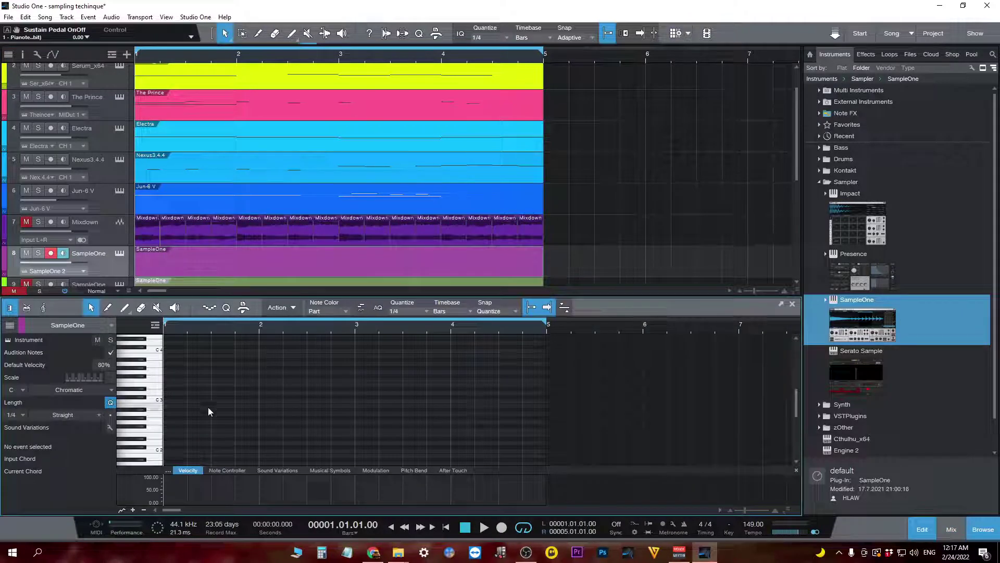
scroll(207, 405, "up", 3)
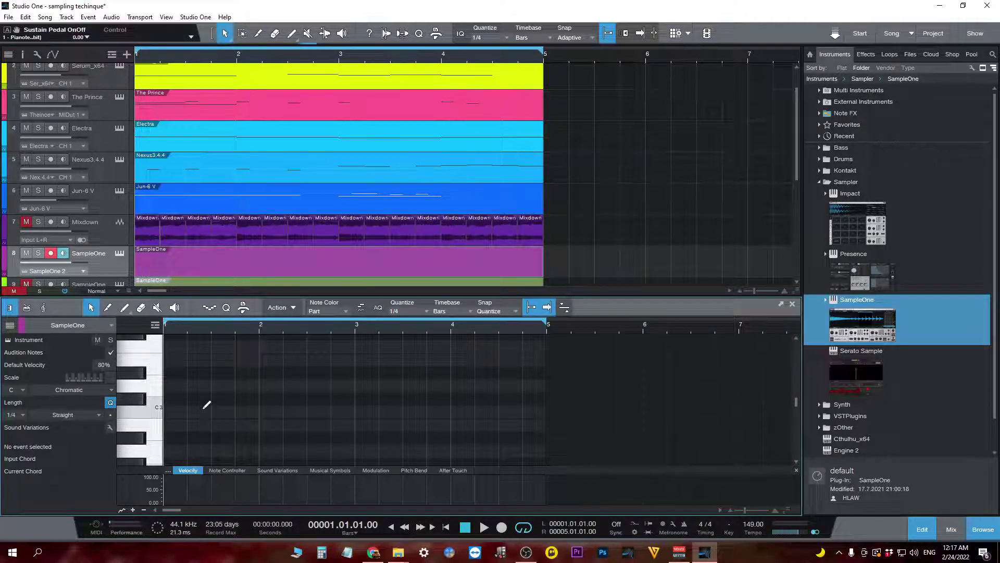
scroll(198, 417, "down", 2)
left_click(176, 433)
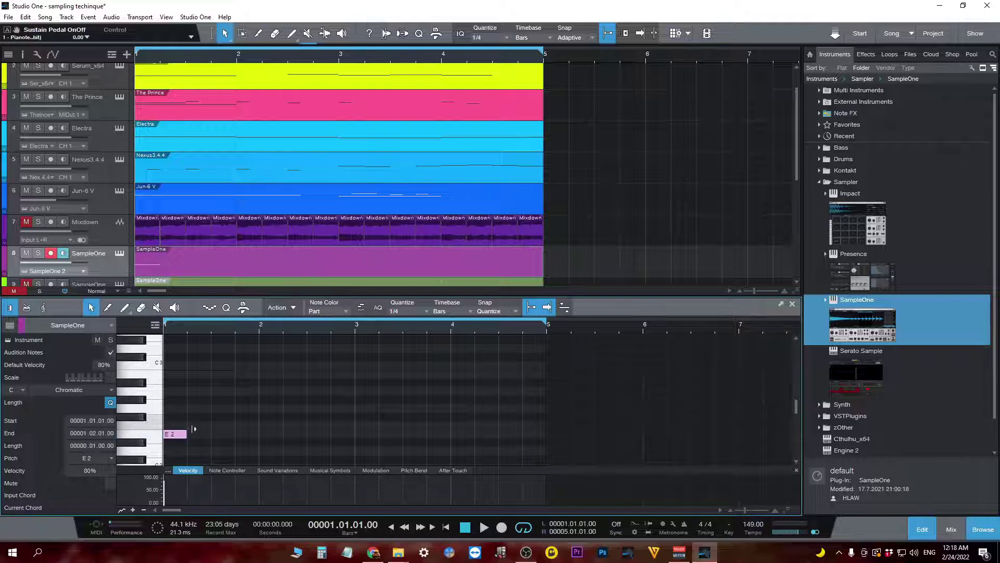
left_click_drag(194, 428, 180, 424)
left_click(180, 425)
left_click(180, 424)
left_click(179, 424)
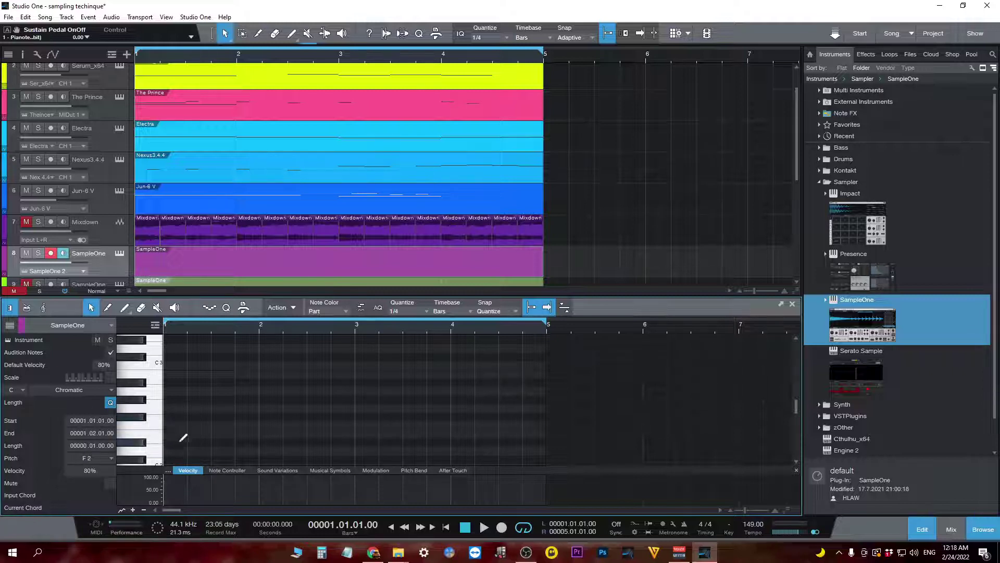
left_click(180, 448)
Step: Add a D#2 note at bar 1 and an F#1 note at beat 2
scroll(197, 444, "down", 2)
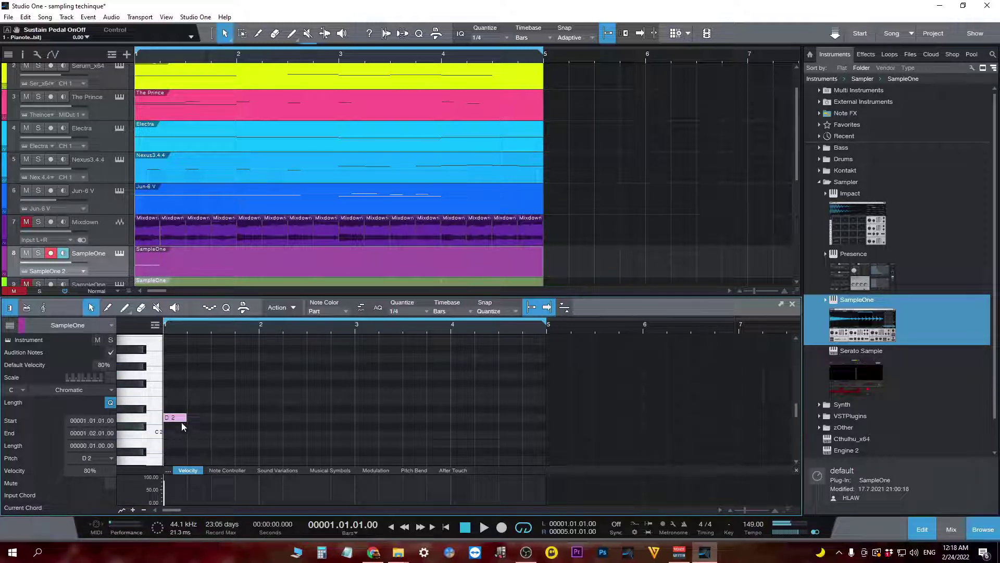
left_click(183, 426)
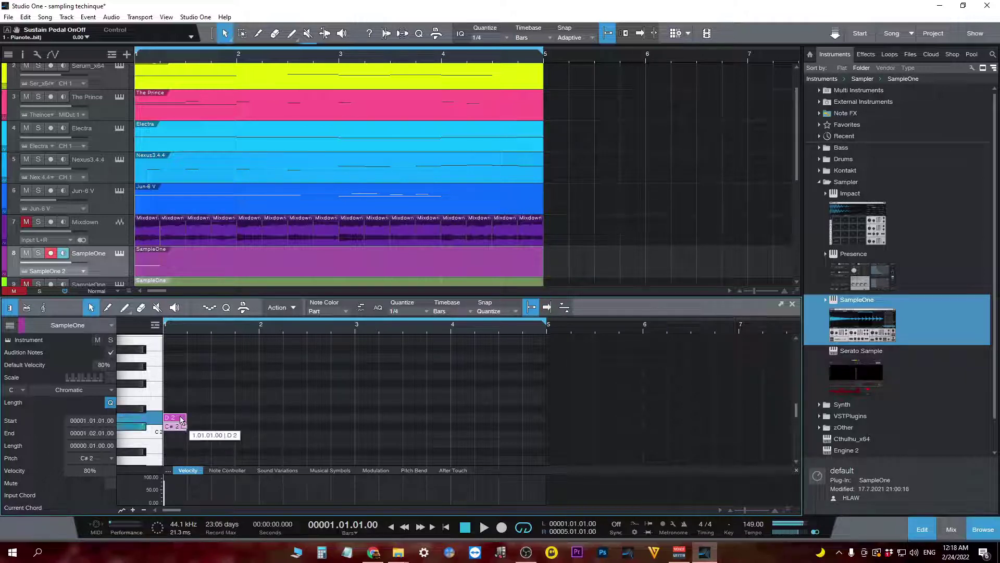
left_click_drag(181, 420, 177, 411)
left_click(203, 449)
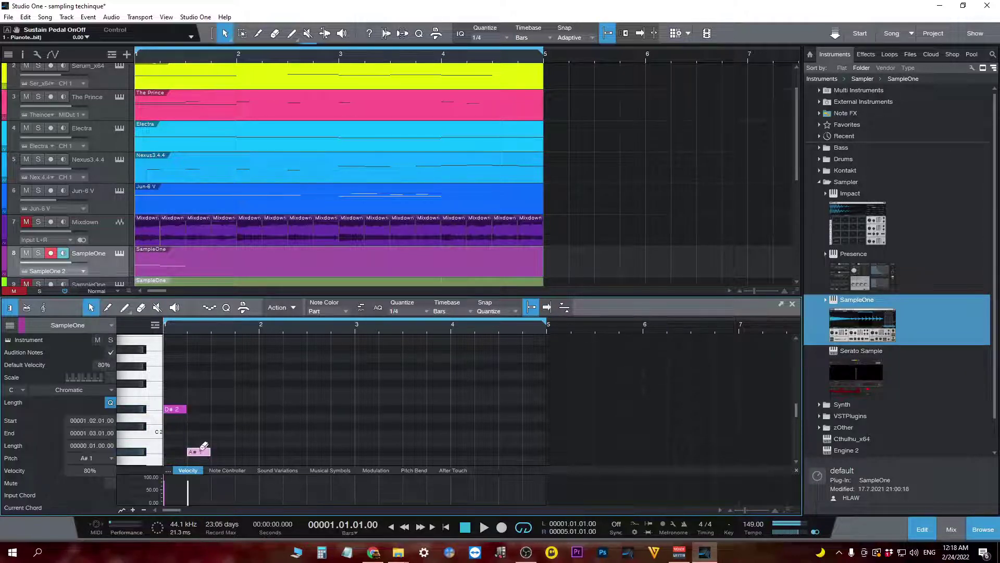
left_click_drag(204, 447, 202, 455)
scroll(203, 442, "down", 1)
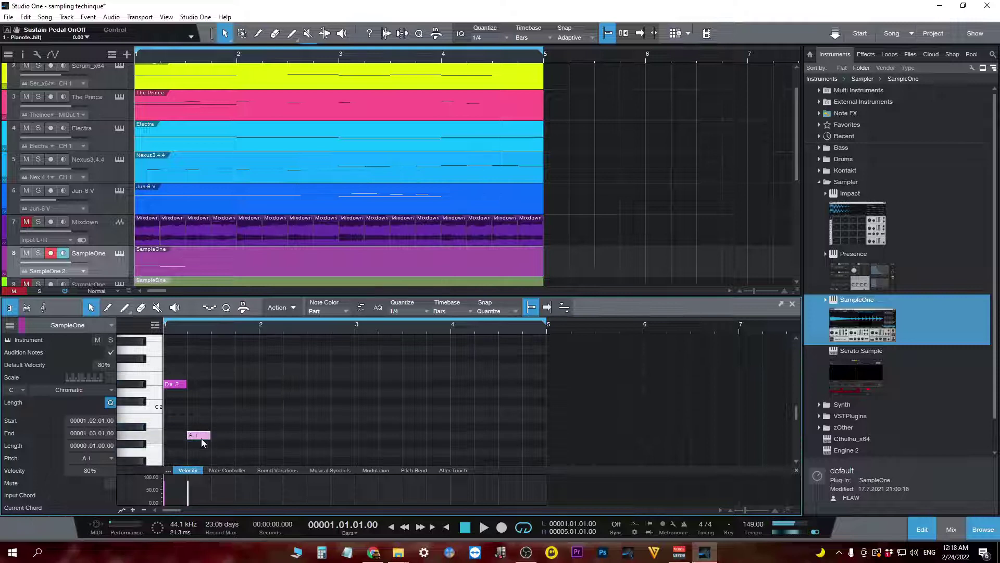
key("Down")
key("Down")
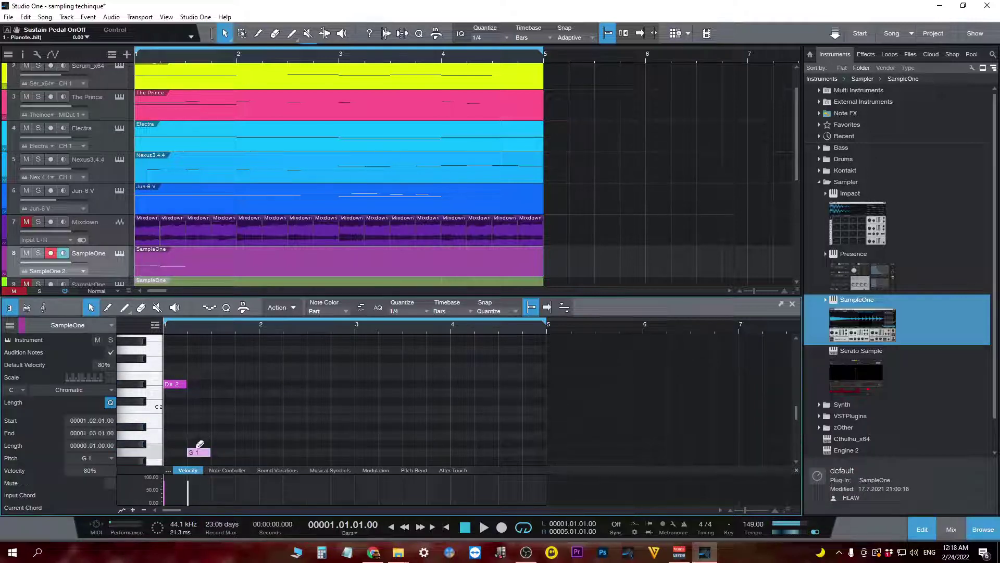
left_click_drag(200, 444, 213, 427)
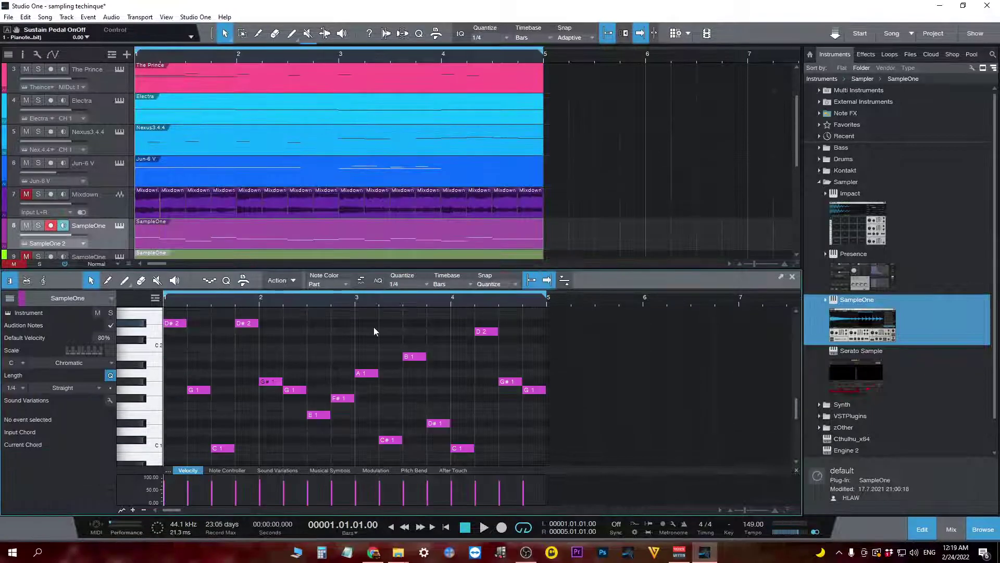
Step: Play back the note pattern and bounce the SampleOne part to audio
key("space")
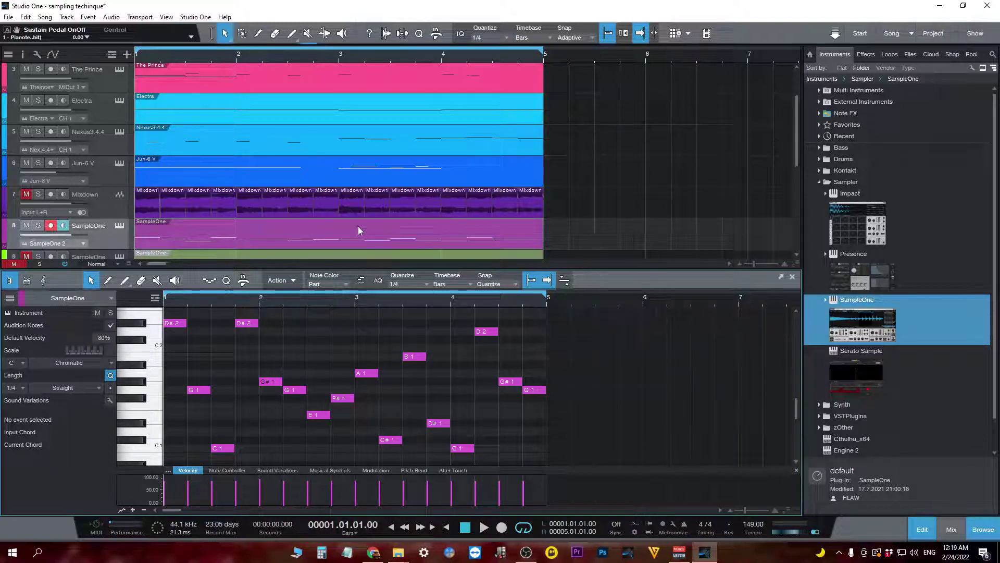
right_click(411, 237)
mouse_move(508, 414)
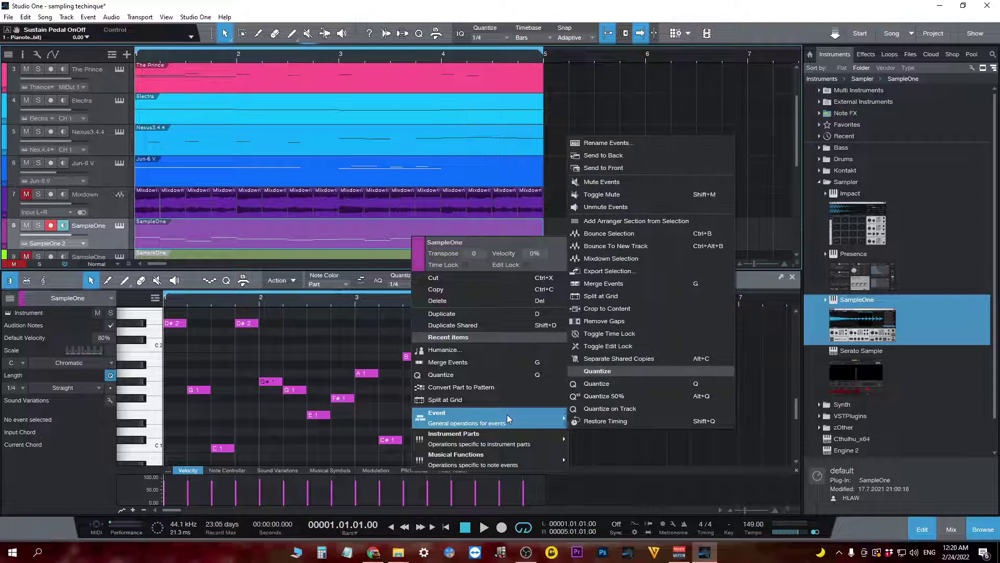
left_click(666, 235)
Step: Set the quantize grid to 1/2 and split the bounced audio at every grid line
scroll(604, 168, "down", 2)
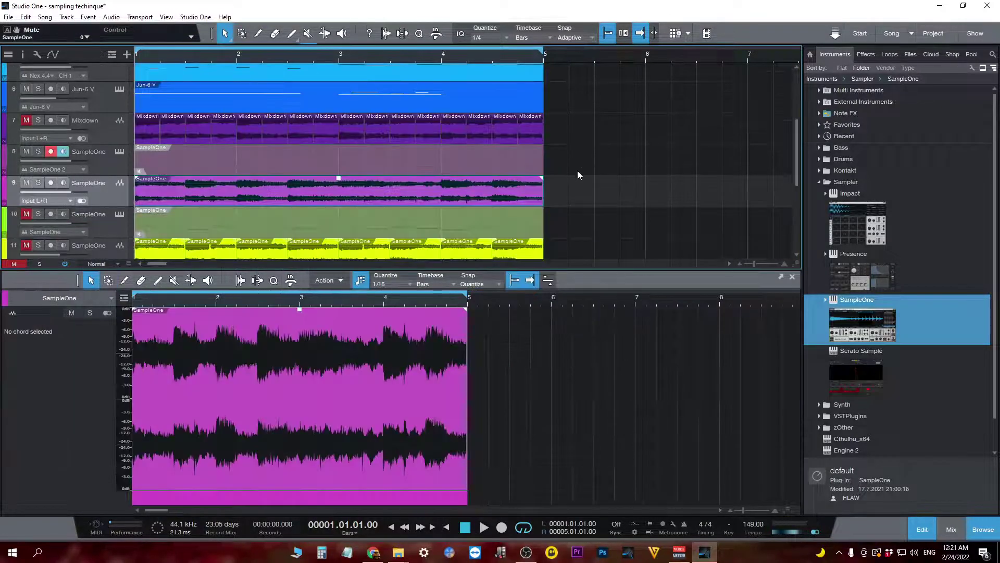
right_click(525, 189)
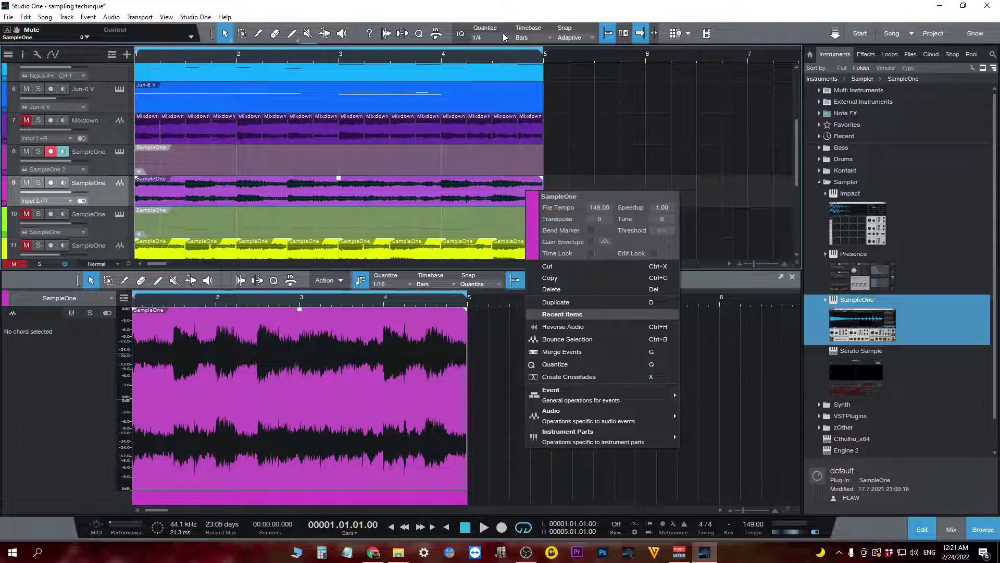
left_click(504, 37)
left_click(516, 52)
right_click(502, 187)
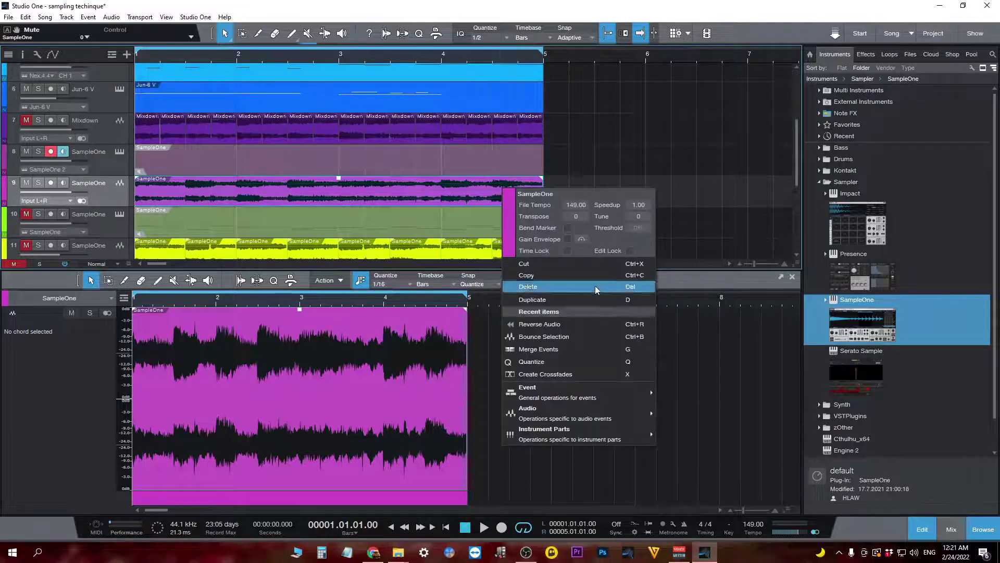
mouse_move(590, 394)
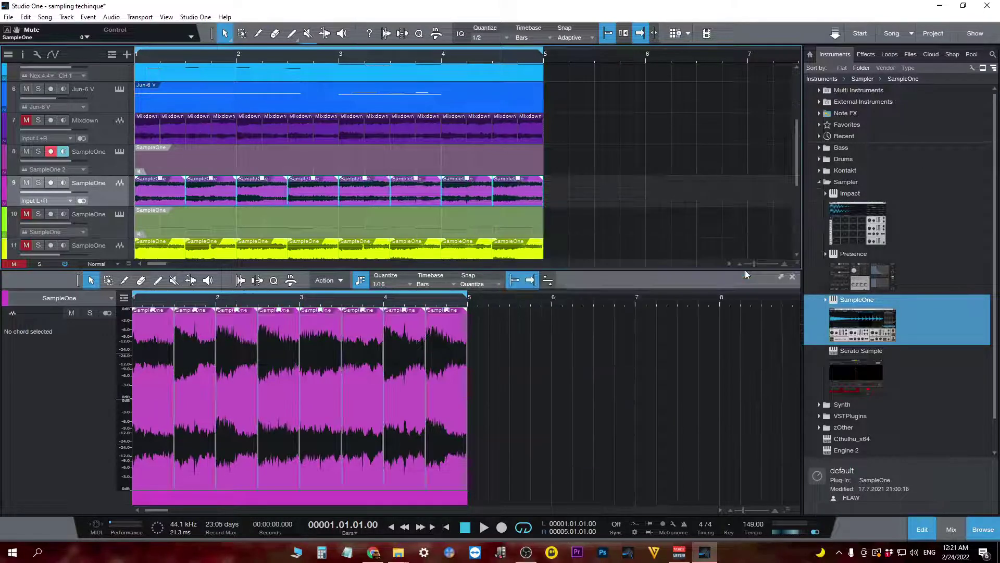
left_click(745, 270)
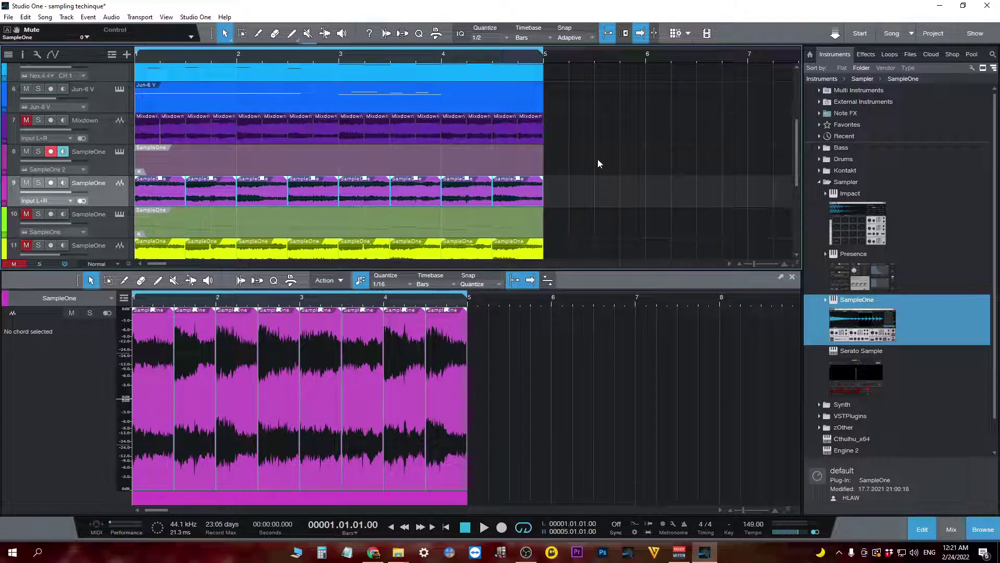
Step: Audition individual slices at bars 3.5, 2 and 2.5 from bar 4
scroll(598, 158, "up", 1)
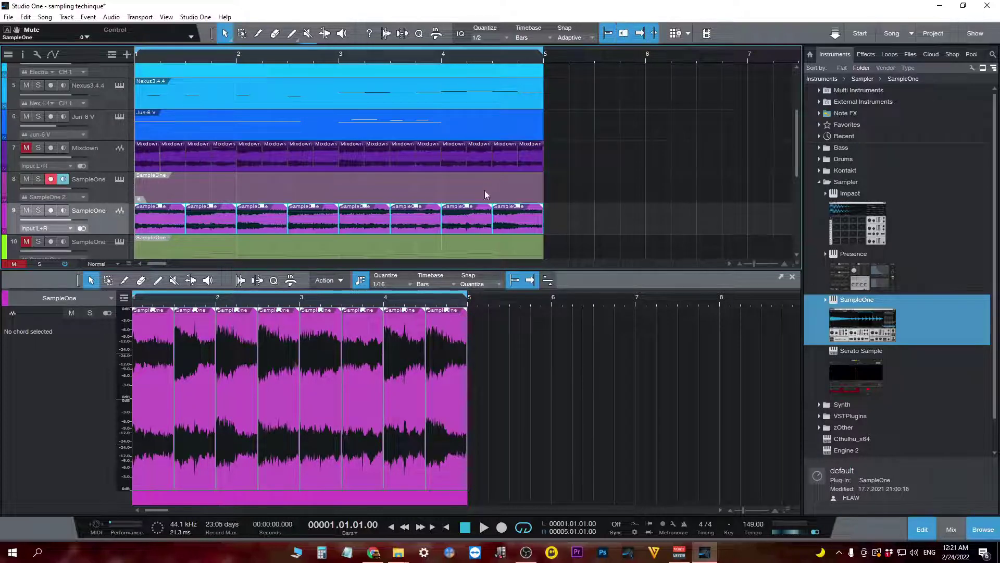
left_click(459, 221)
left_click(598, 228)
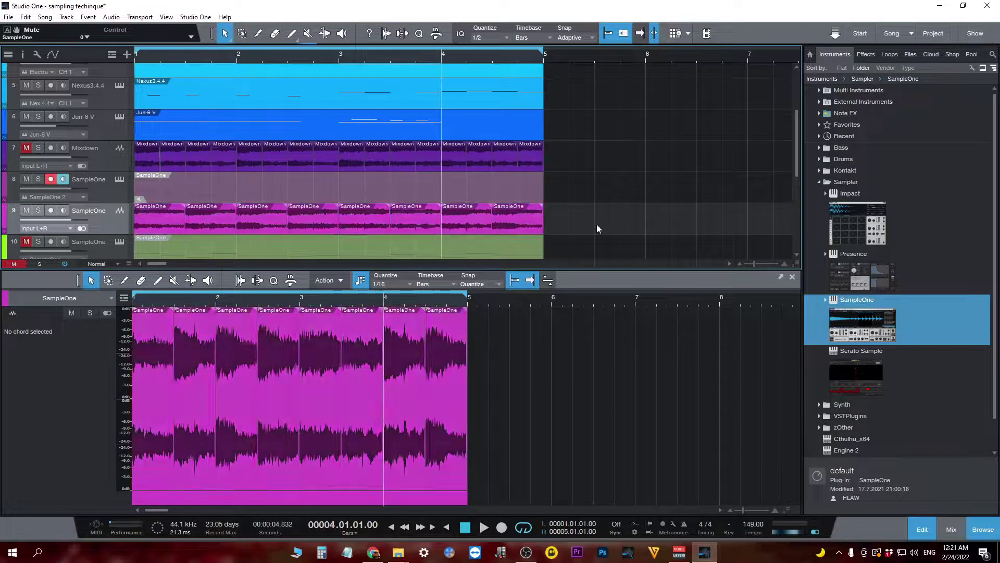
left_click(475, 225)
left_click(426, 222)
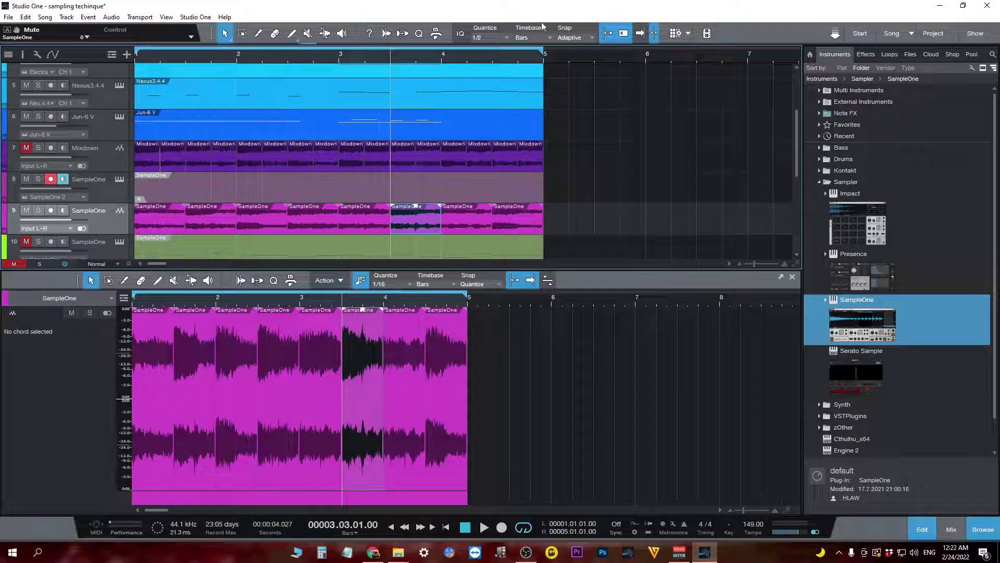
left_click(271, 216)
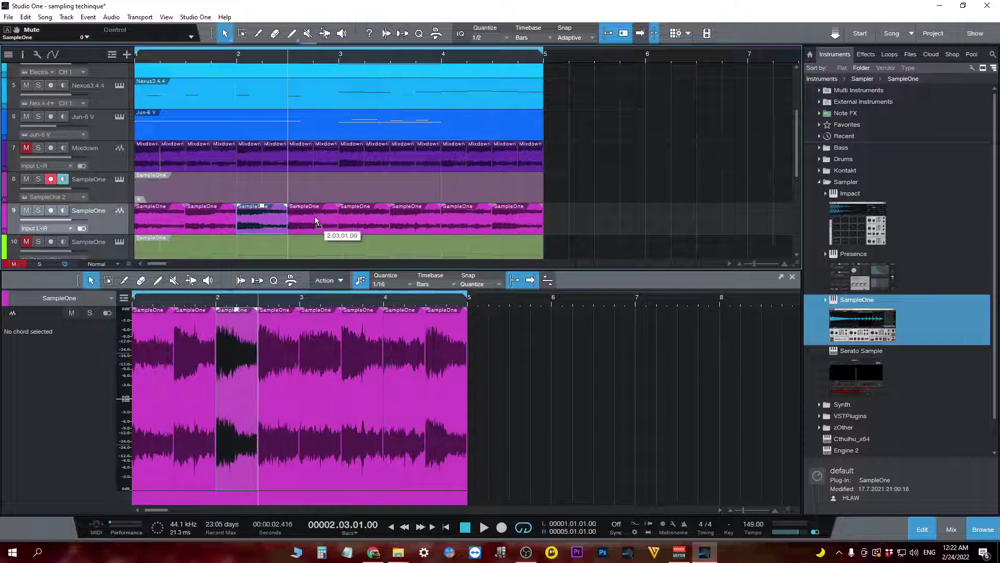
left_click(315, 217)
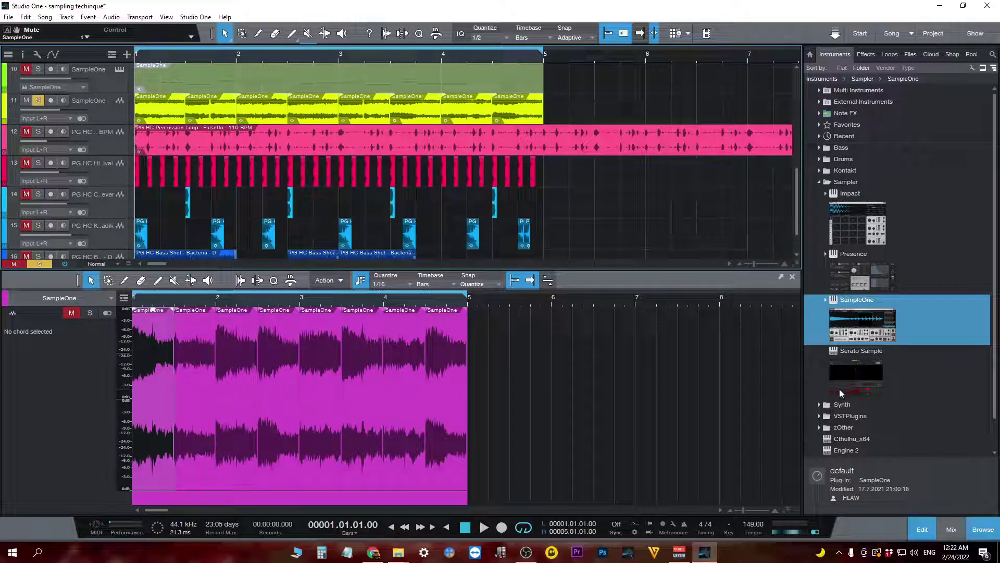
Step: Show the mixing console enlarged to reveal inserts, in full screen
key("space")
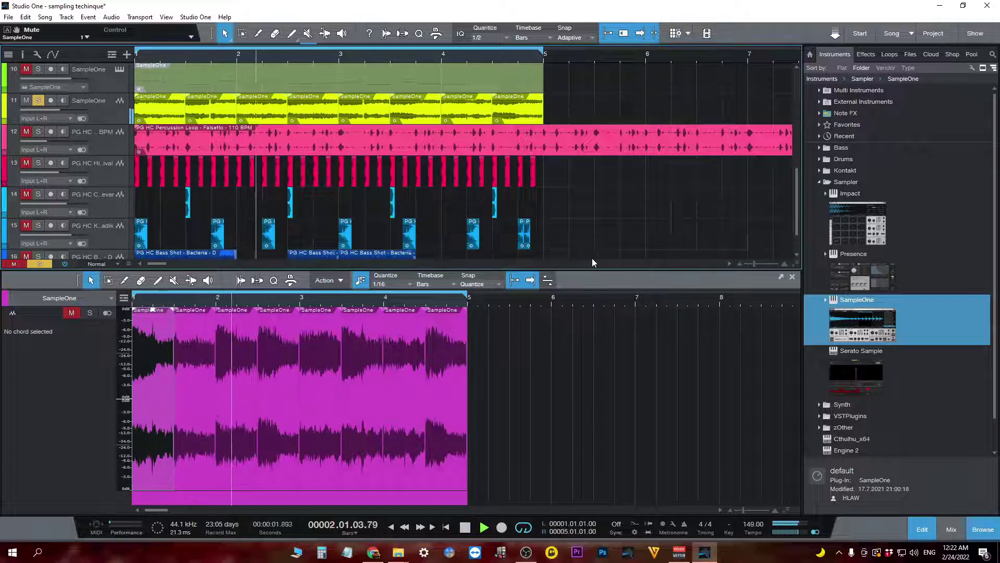
key("F3")
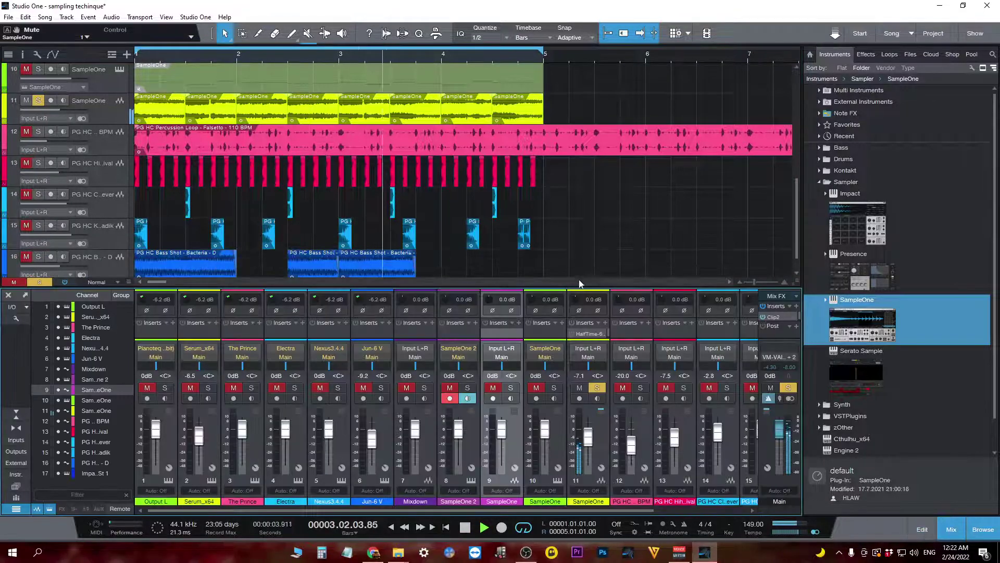
left_click_drag(579, 285, 614, 234)
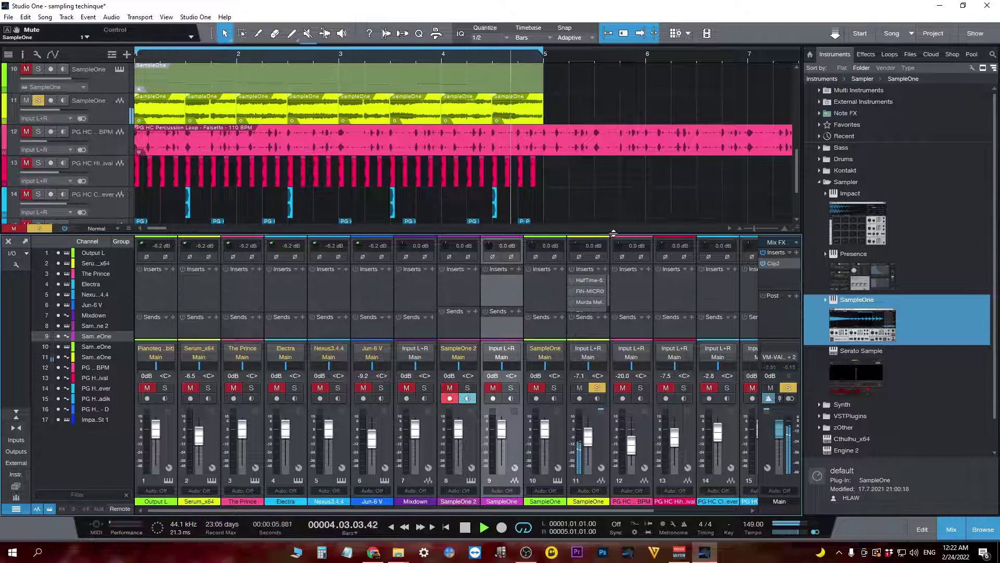
key("space")
key("F11")
Step: Open the Finisher Micro editor on mixer channel 11 during playback
left_click(577, 288)
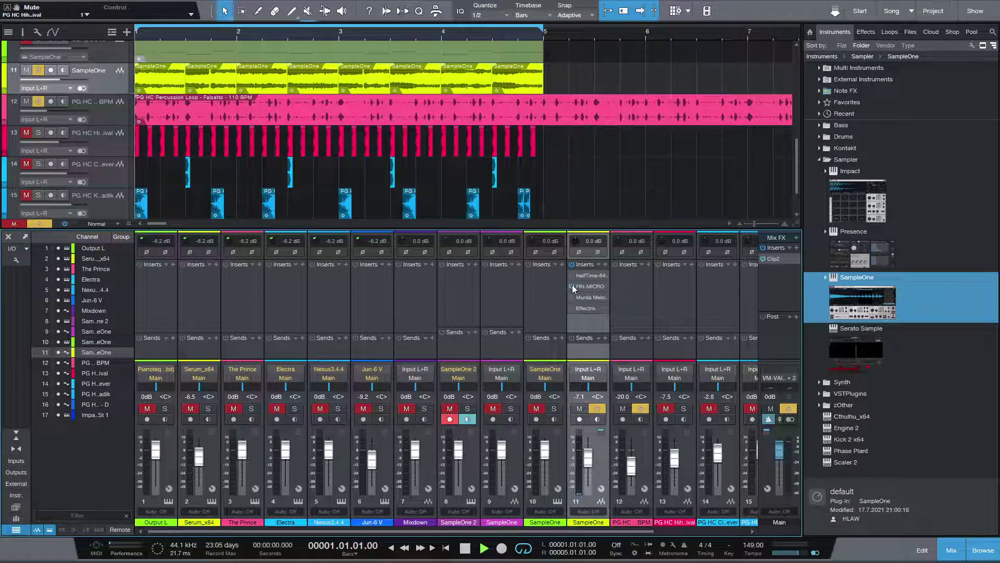
key("space")
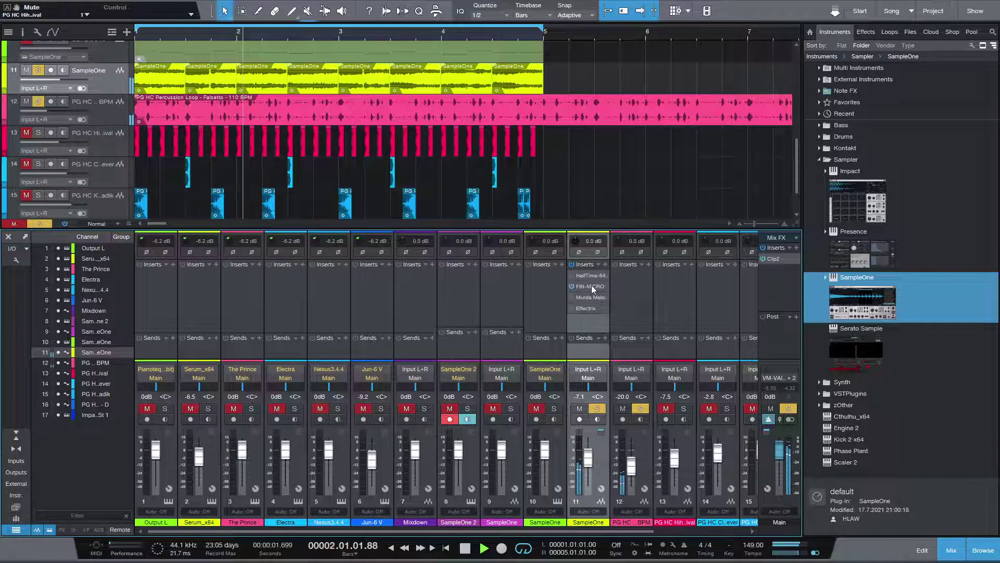
left_click(593, 288)
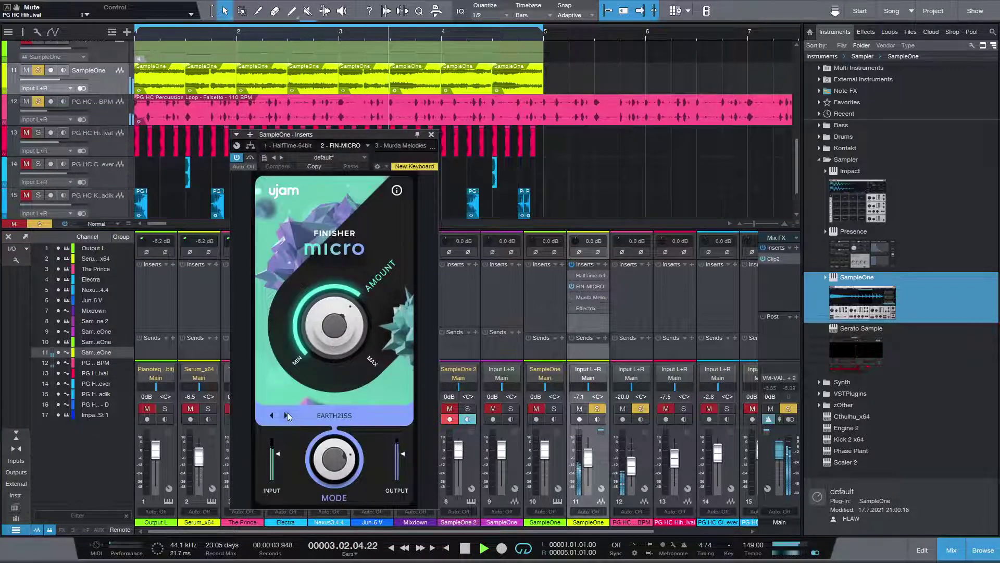
Step: Try several Finisher Micro modes including Vibrato and Rotor Cab, return to EARTH2ISS, and close it
left_click(287, 416)
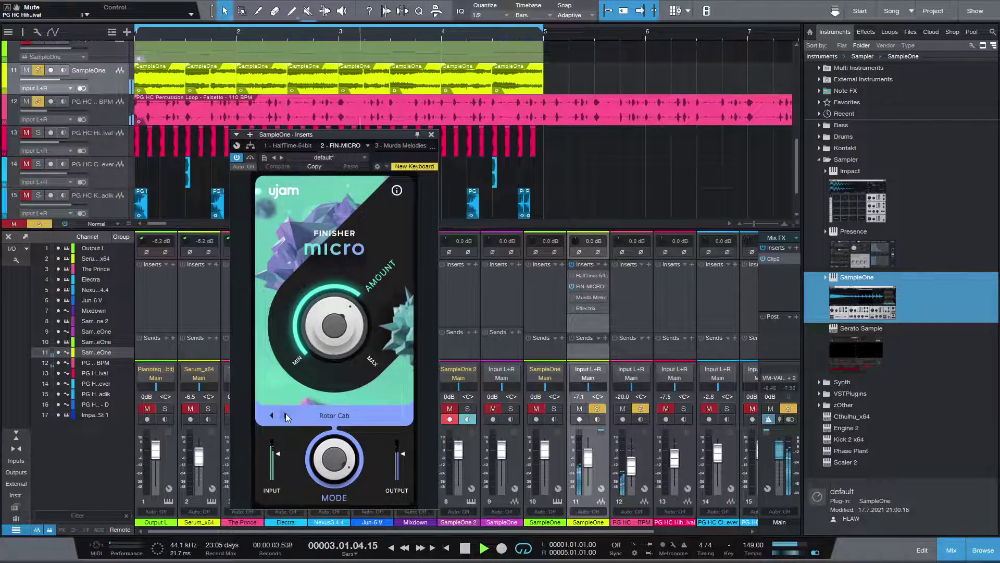
left_click(285, 416)
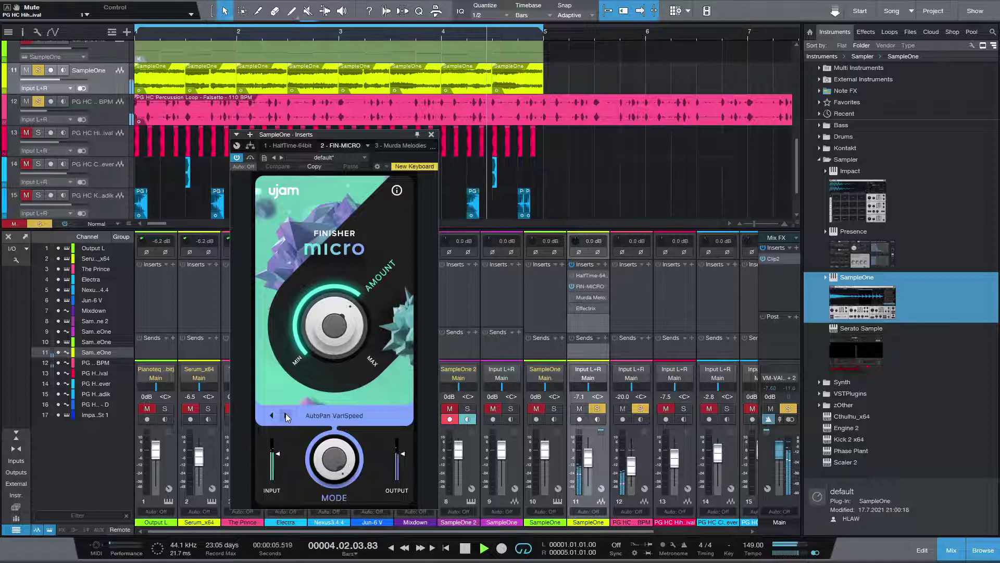
left_click(285, 415)
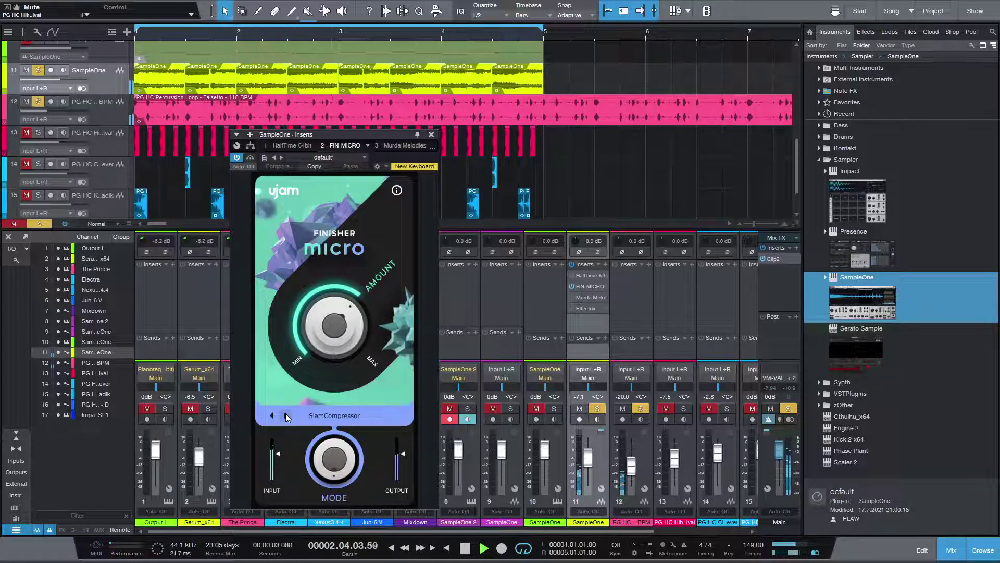
left_click(286, 416)
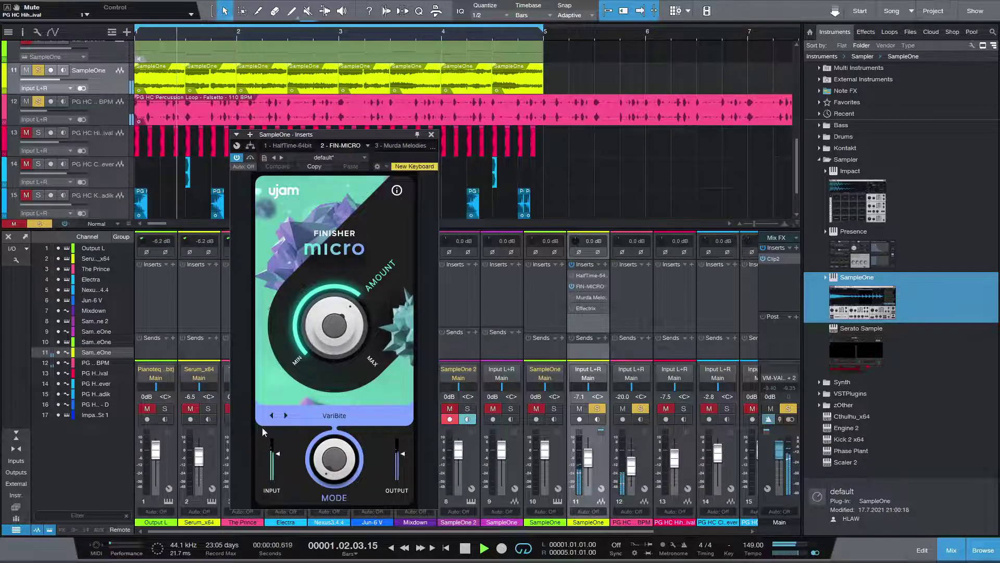
left_click(271, 416)
left_click(270, 417)
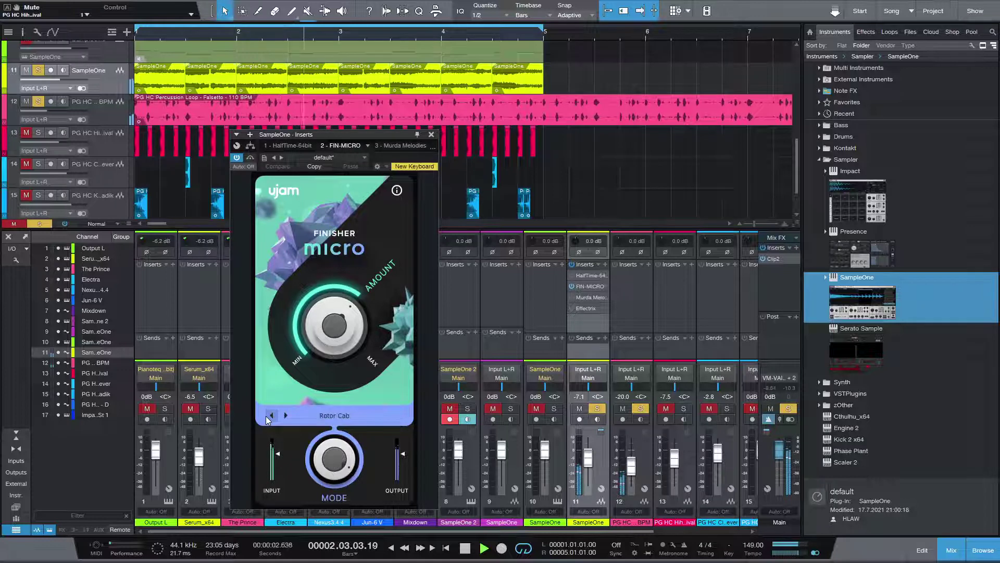
left_click(269, 418)
left_click(270, 416)
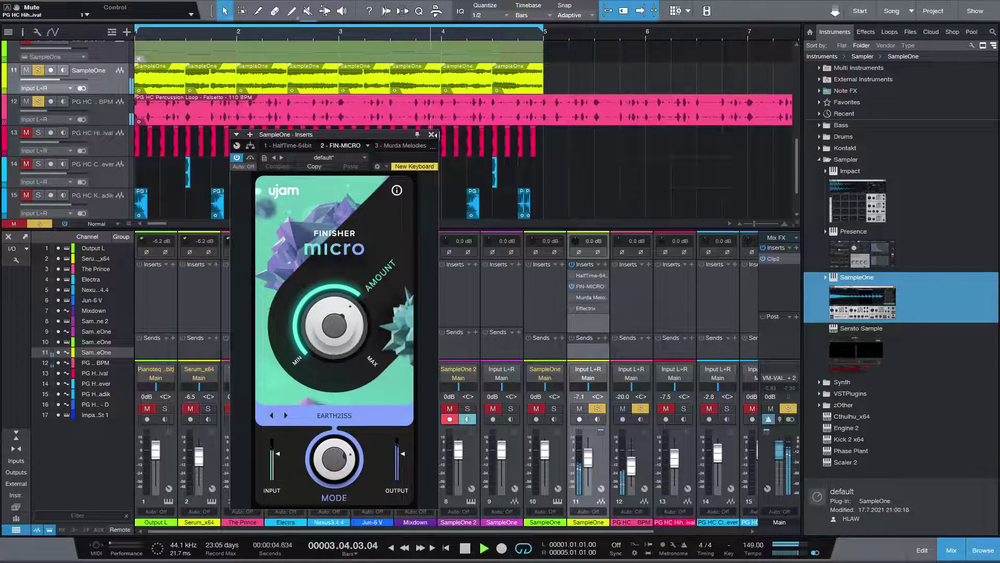
left_click(433, 134)
Step: Unmute drum tracks 13–15 and bass track 16, enable Murda Melodies, then stop playback
left_click_drag(27, 132, 29, 213)
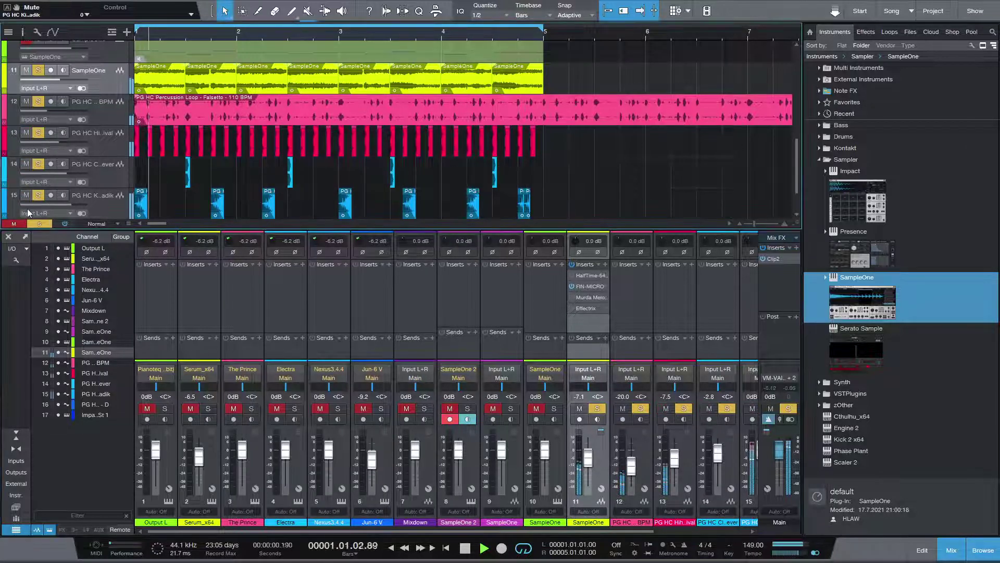
scroll(29, 212, "down", 1)
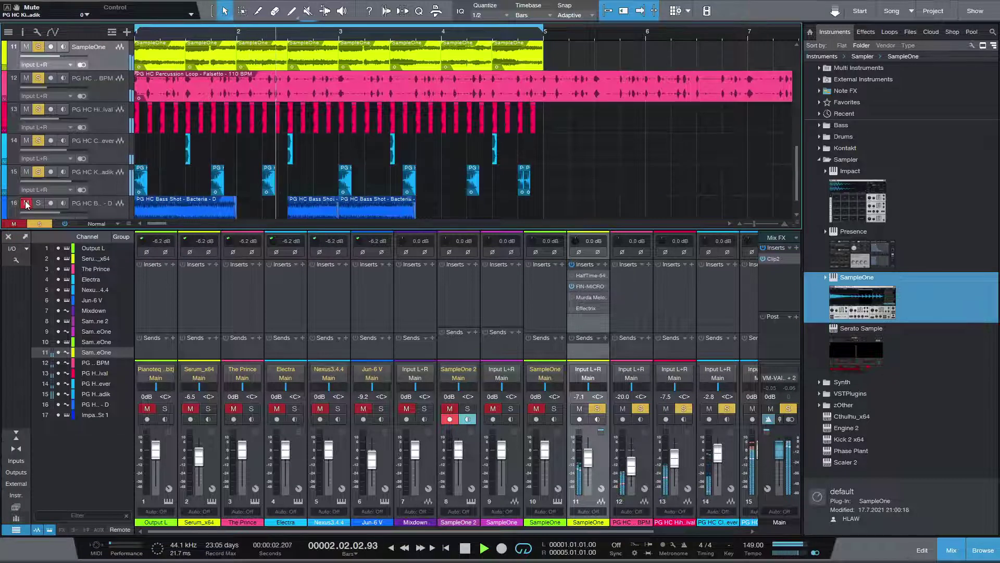
left_click(26, 202)
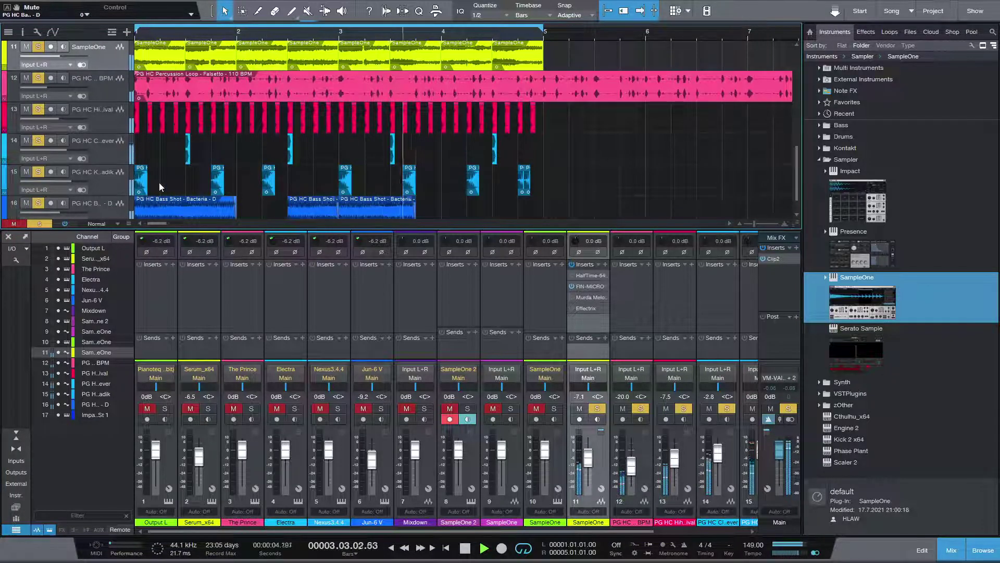
left_click(572, 297)
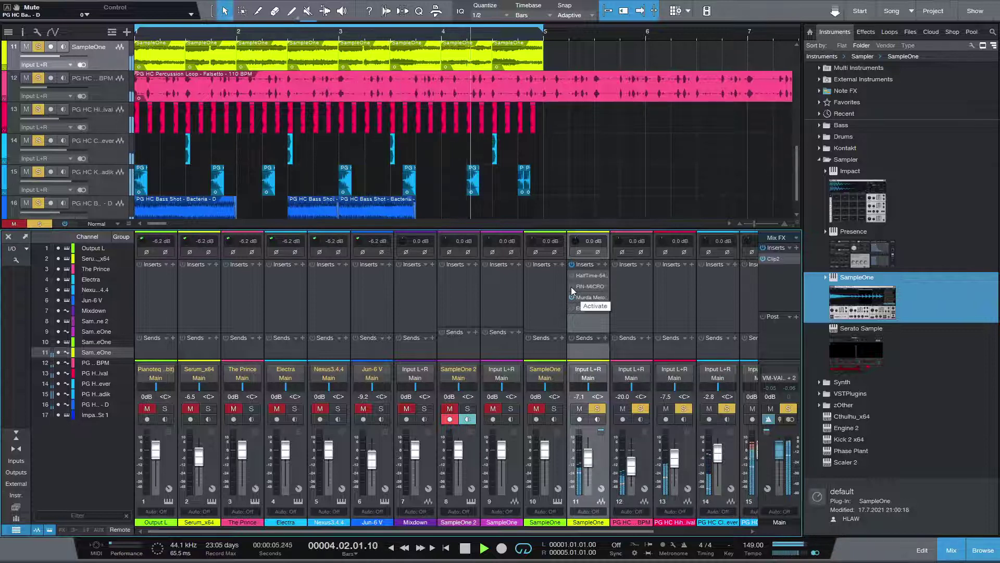
key("space")
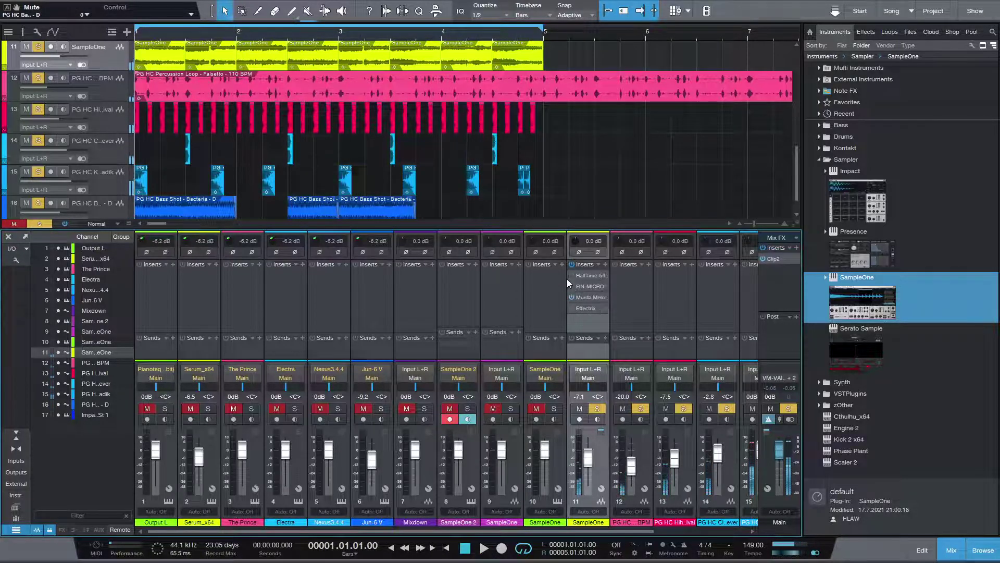
Step: Select SampleOne channel 10 and play the full arrangement from bar 1, then stop
left_click(566, 269)
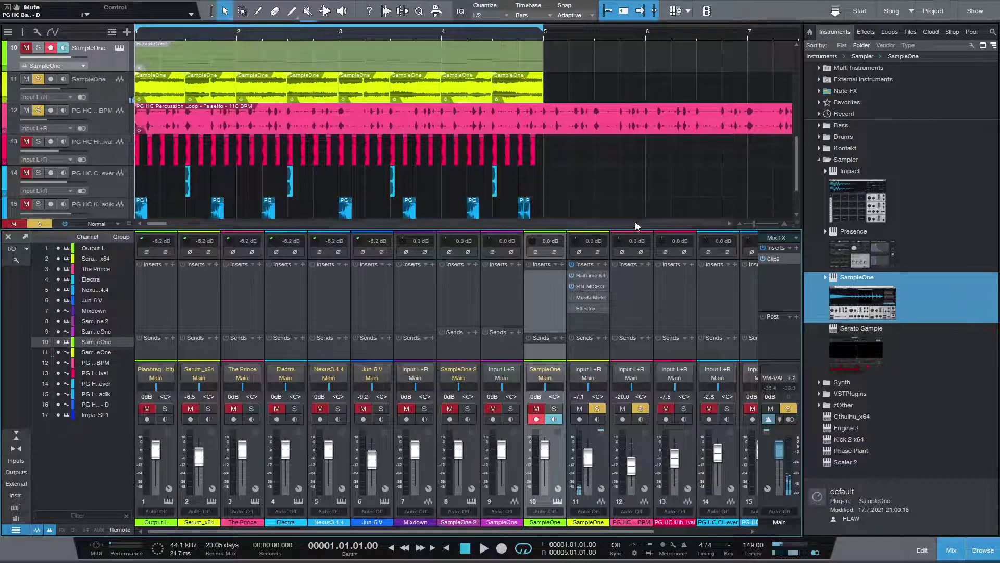
key("space")
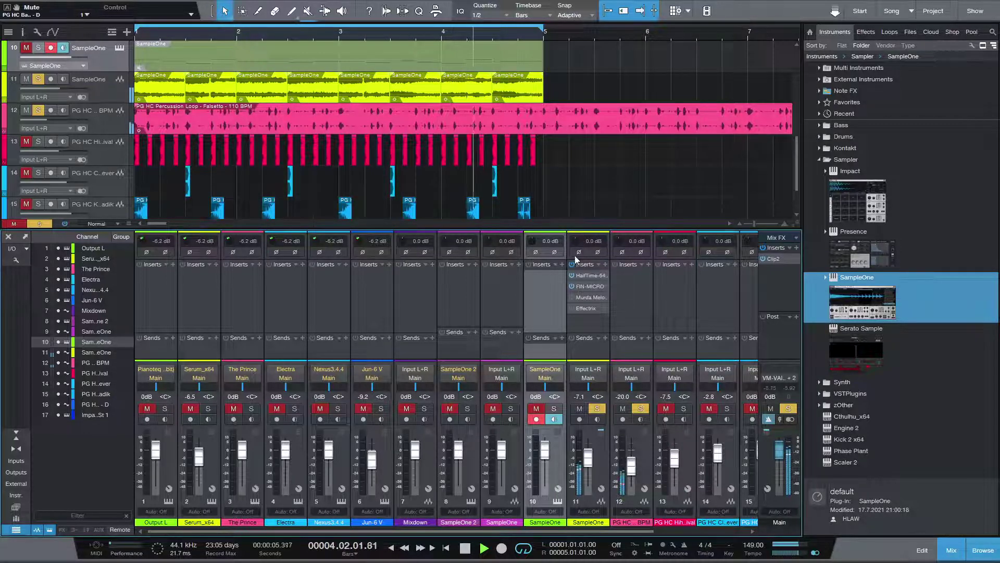
scroll(76, 188, "down", 2)
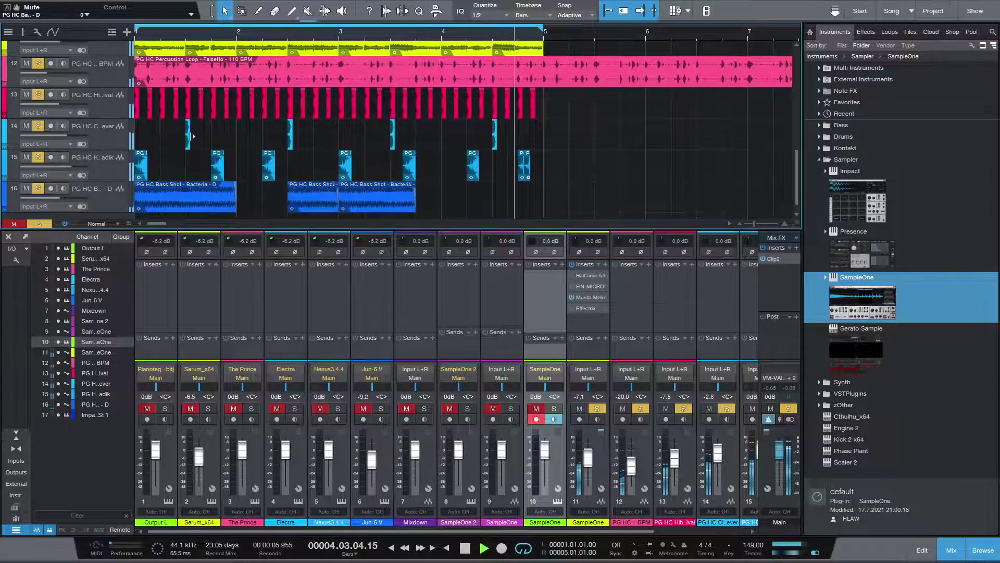
key("space")
key("F5")
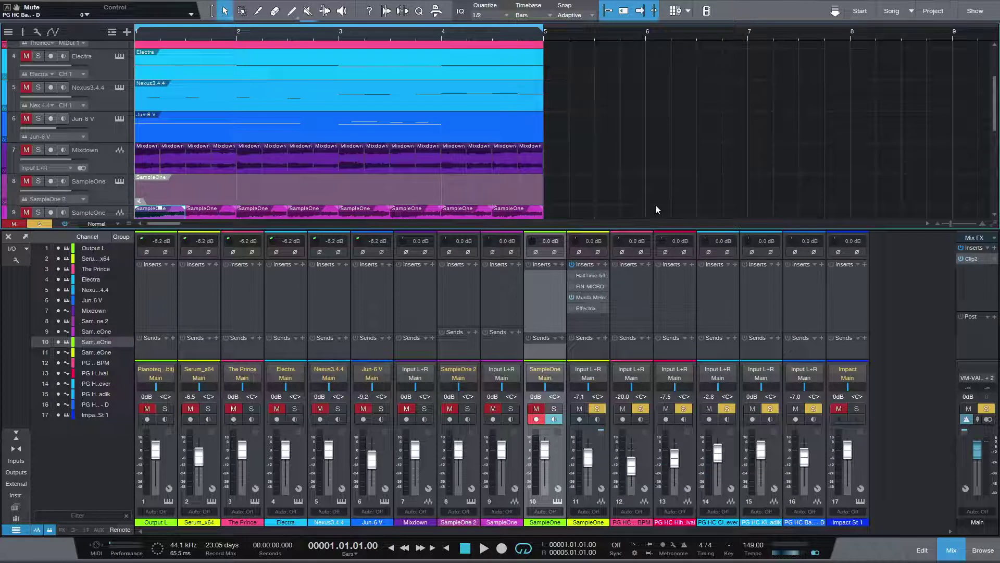
scroll(656, 204, "up", 5)
left_click_drag(663, 61, 608, 66)
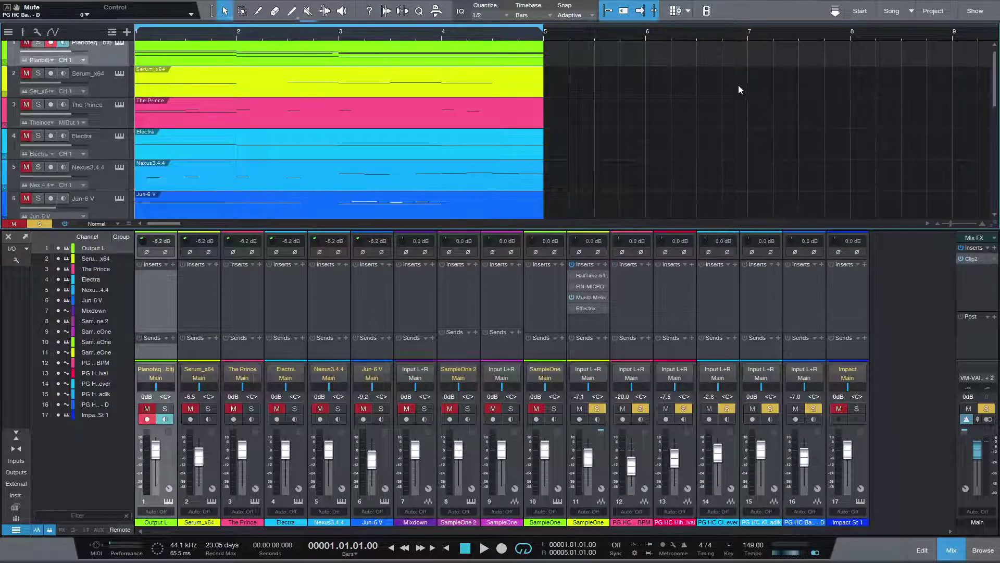
left_click(672, 86)
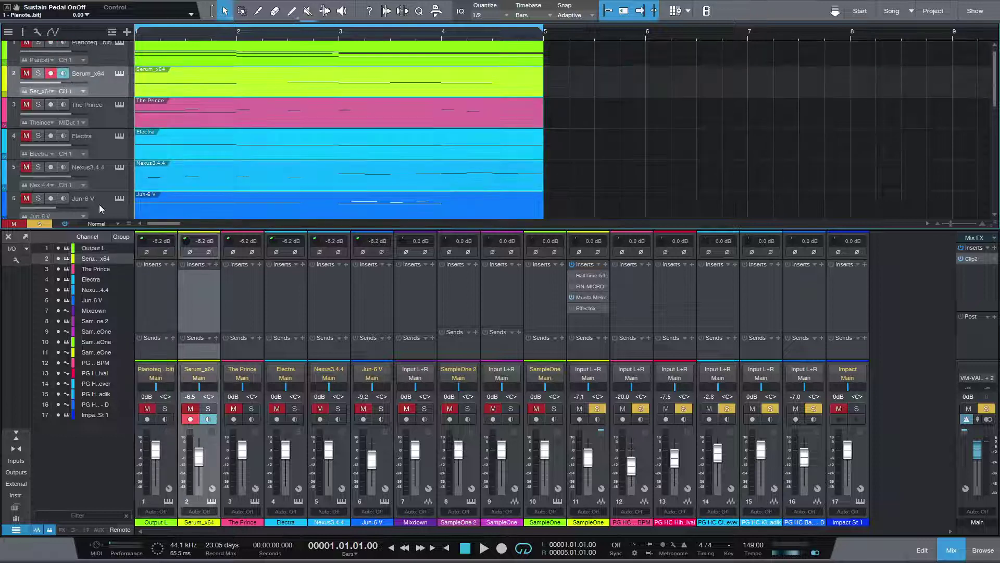
scroll(589, 140, "up", 1)
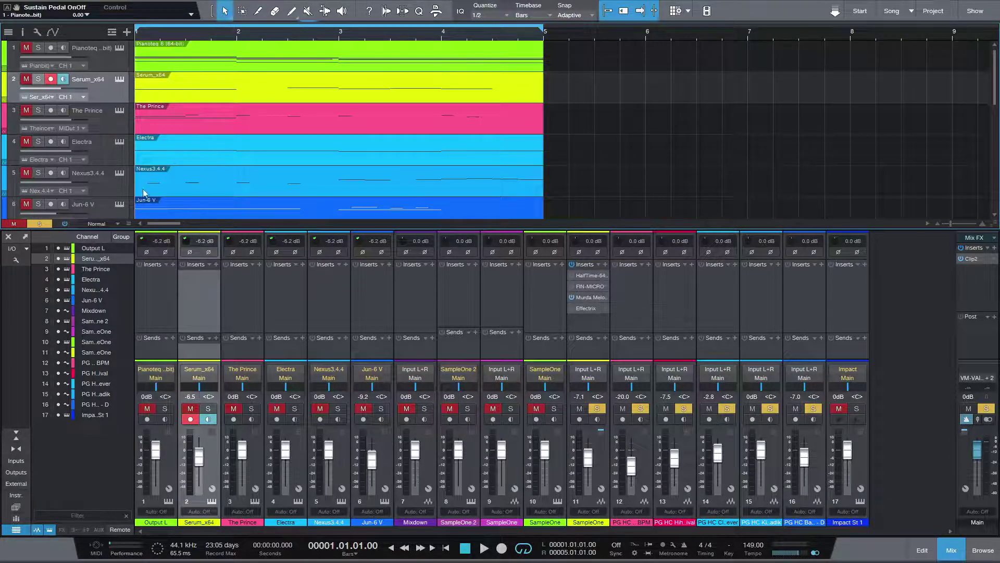
scroll(101, 181, "down", 3)
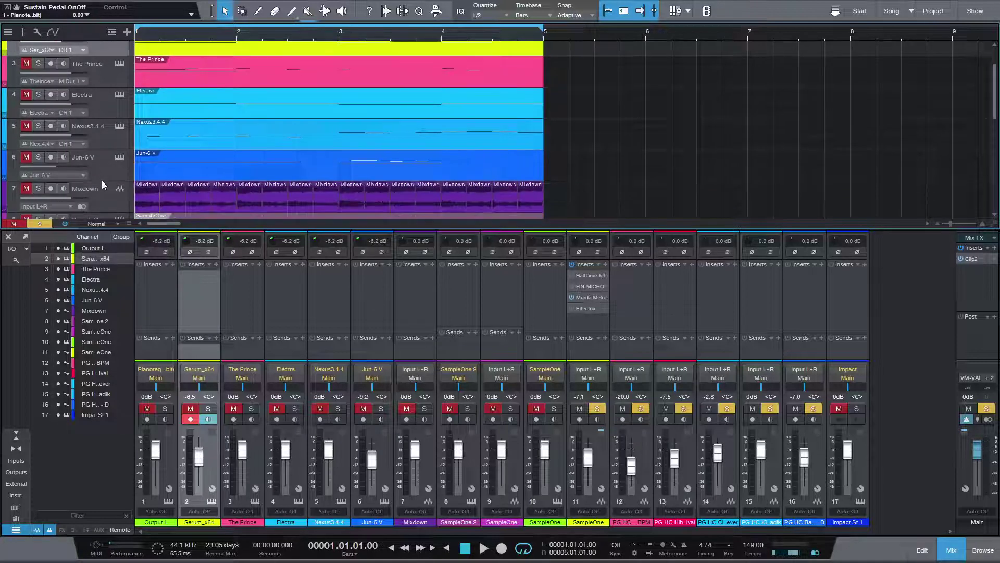
left_click(103, 195)
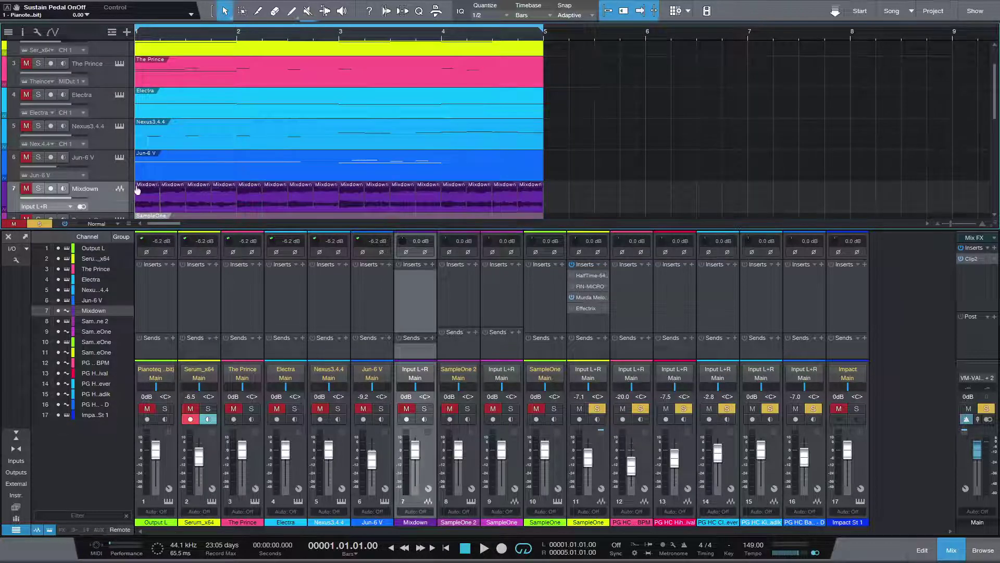
scroll(136, 190, "down", 2)
scroll(107, 164, "down", 1)
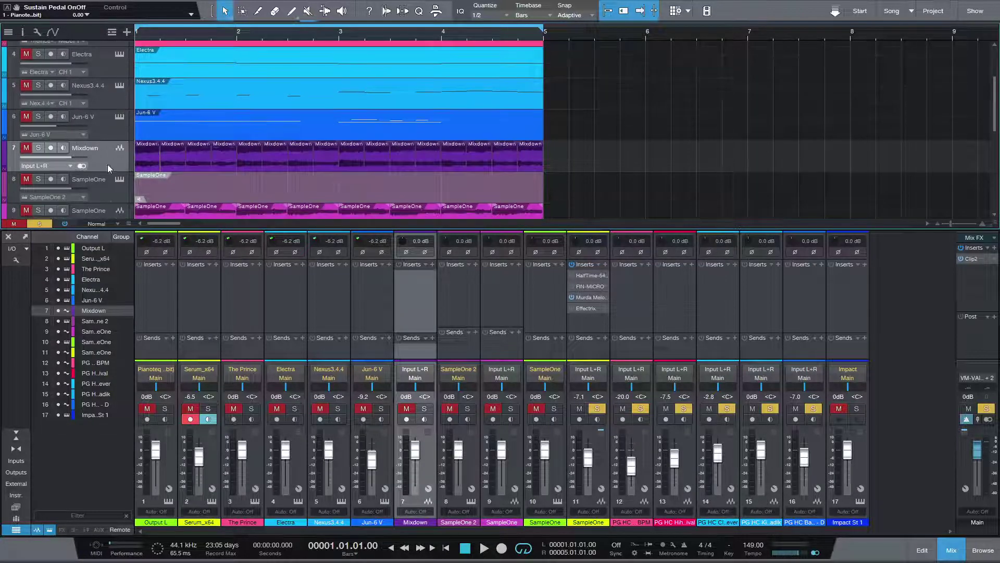
left_click(108, 196)
scroll(160, 186, "down", 6)
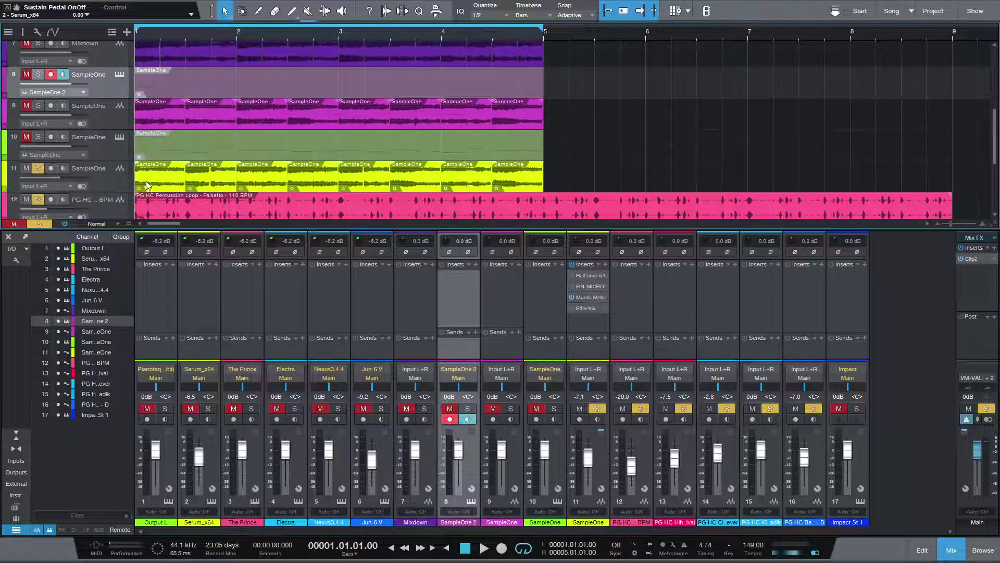
scroll(133, 201, "up", 5)
left_click(121, 208)
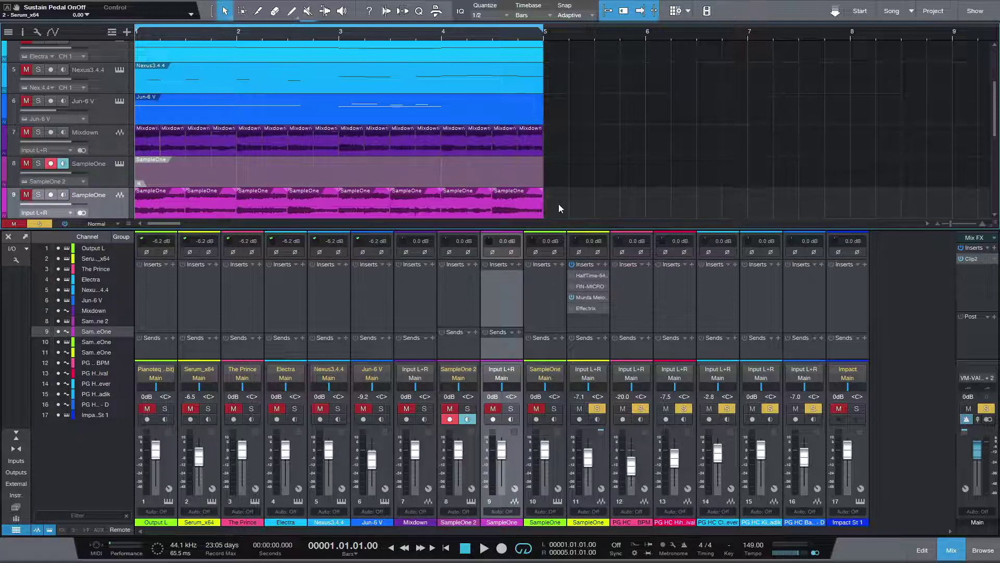
scroll(558, 205, "down", 3)
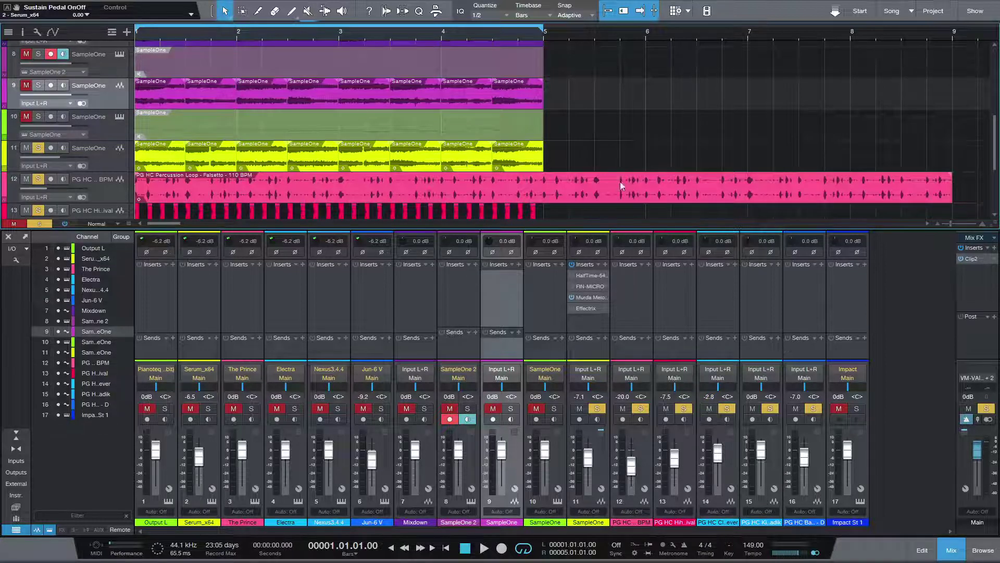
scroll(612, 155, "down", 2)
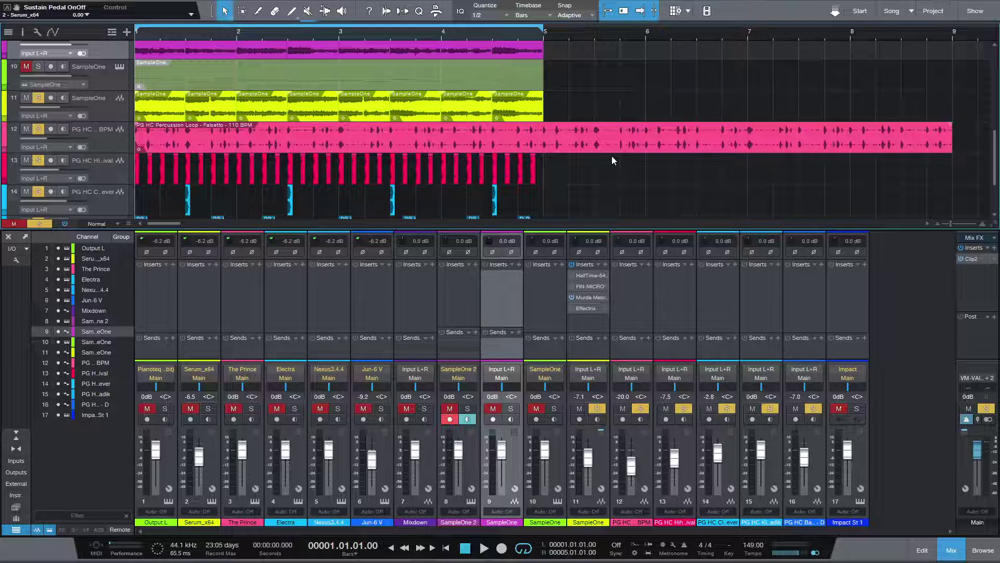